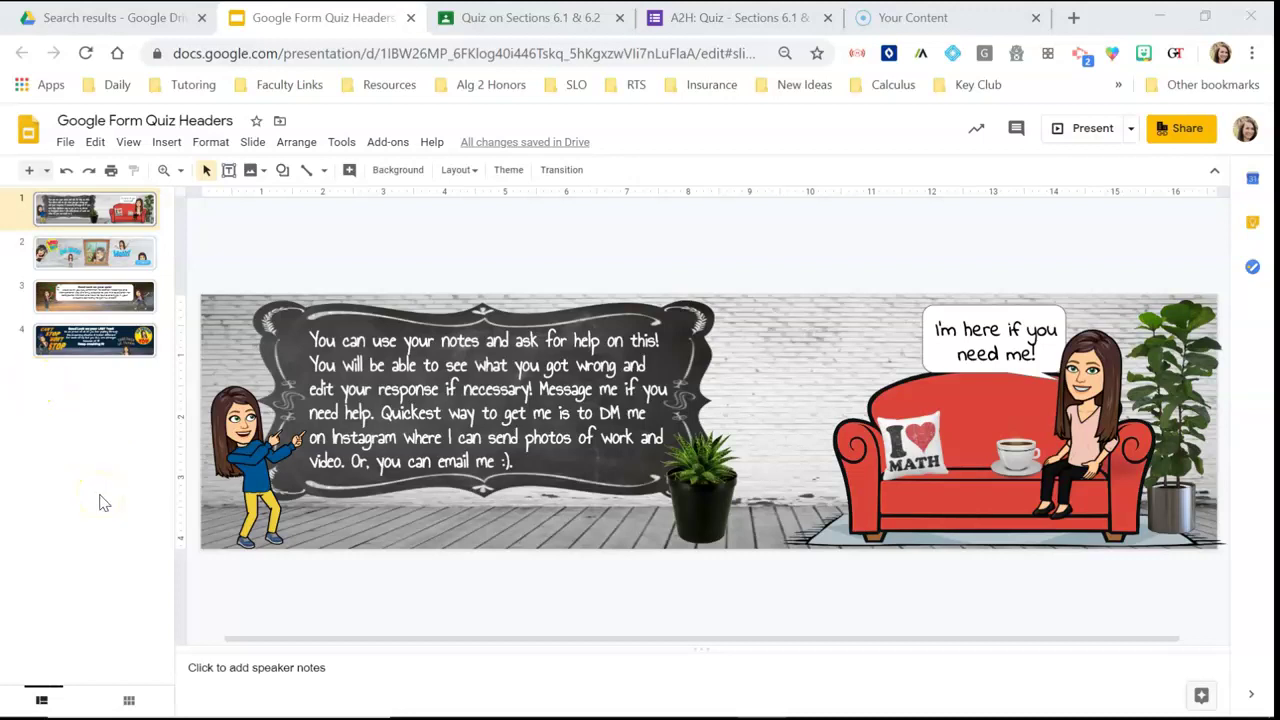
# - Bring up the File menu's Make a copy options for the Google Form Quiz Headers presentation
pyautogui.click(66, 143)
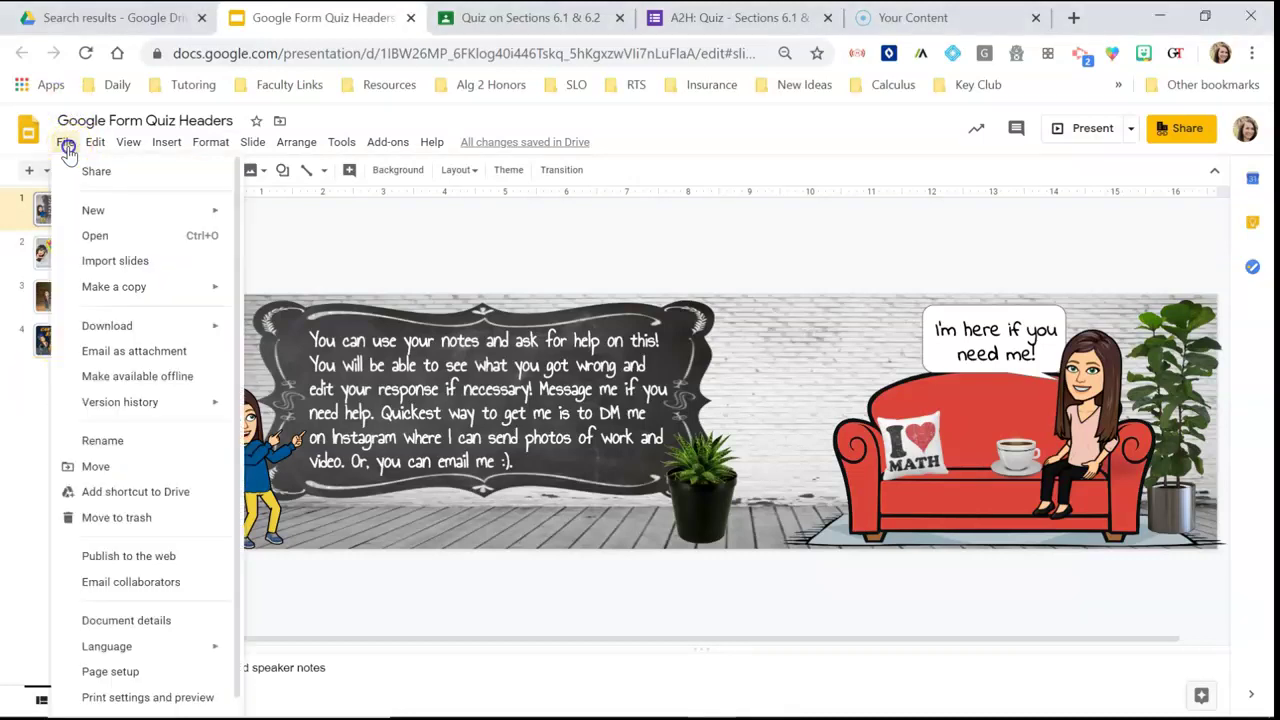
pyautogui.click(400, 209)
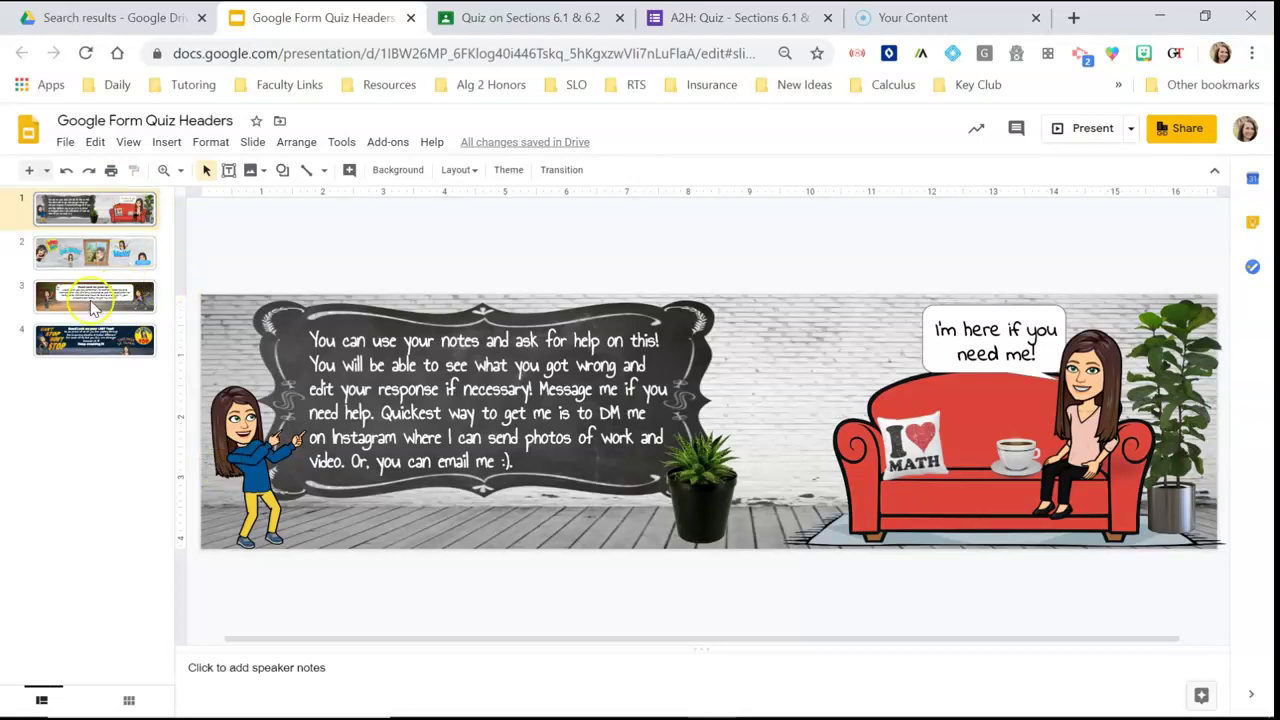
pyautogui.click(66, 143)
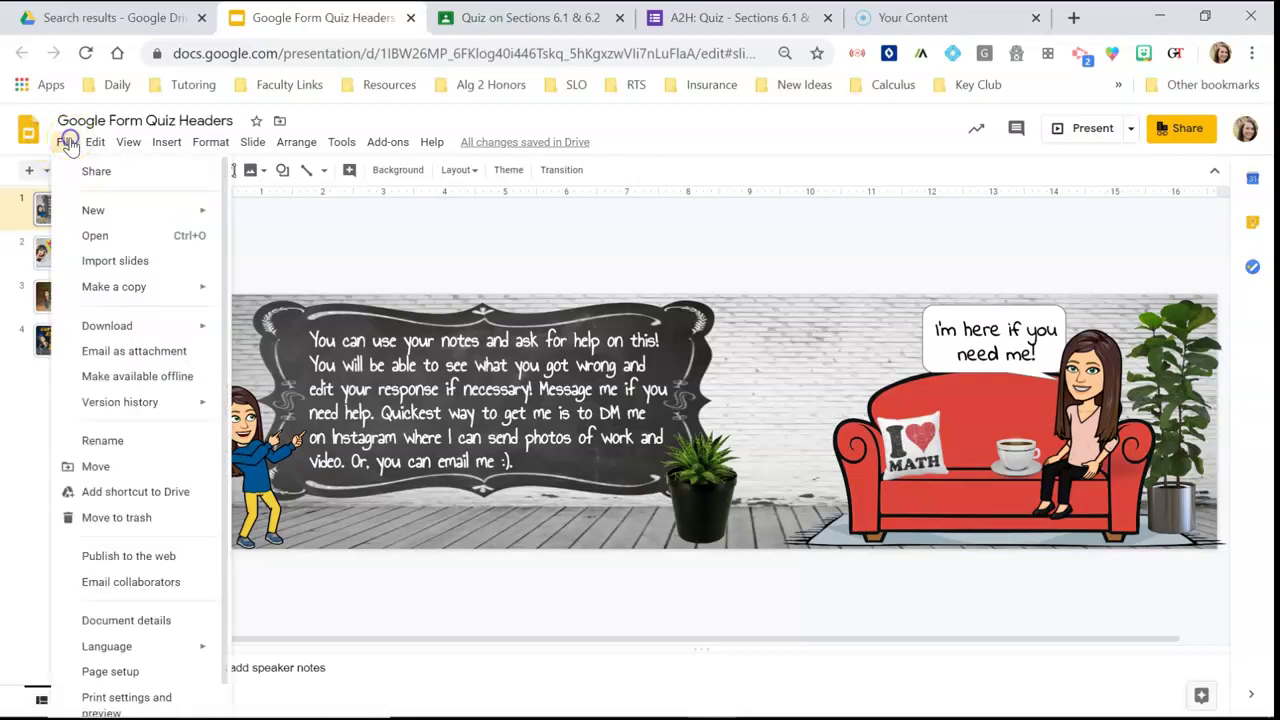
# - Copy the entire presentation and prefix the copy's name with 'SHARE'
pyautogui.moveTo(180, 287)
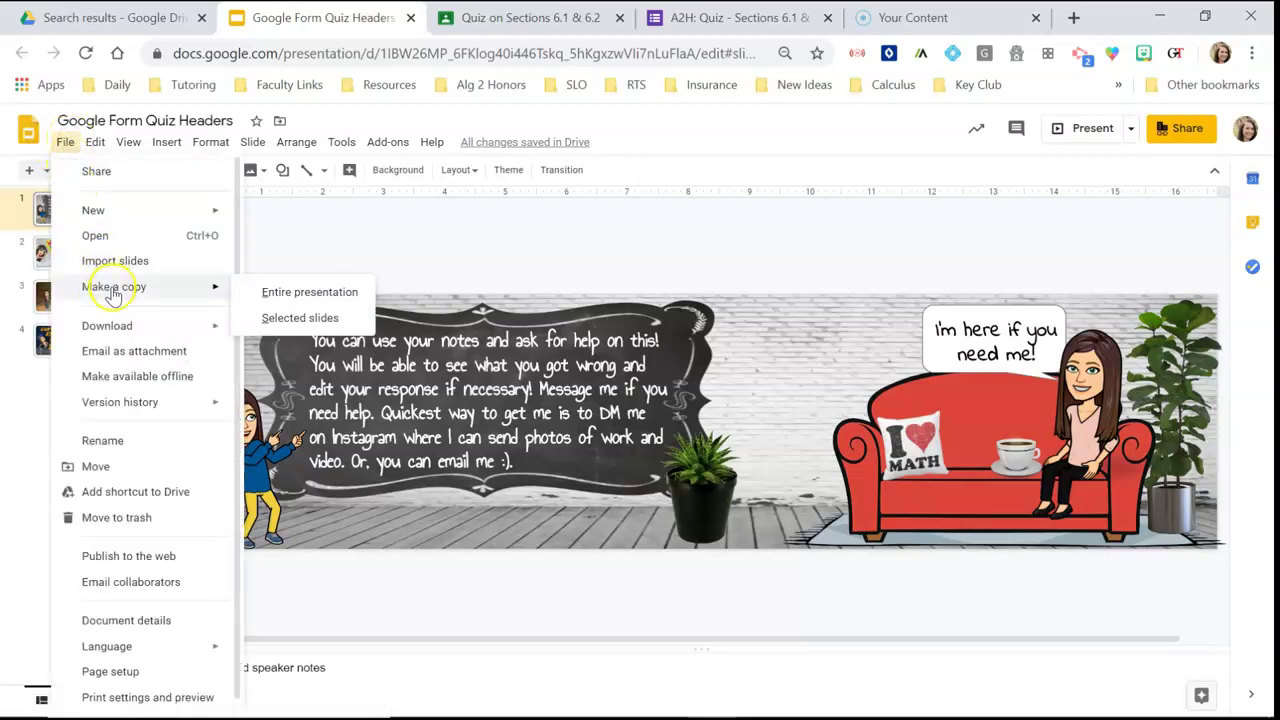
pyautogui.click(318, 303)
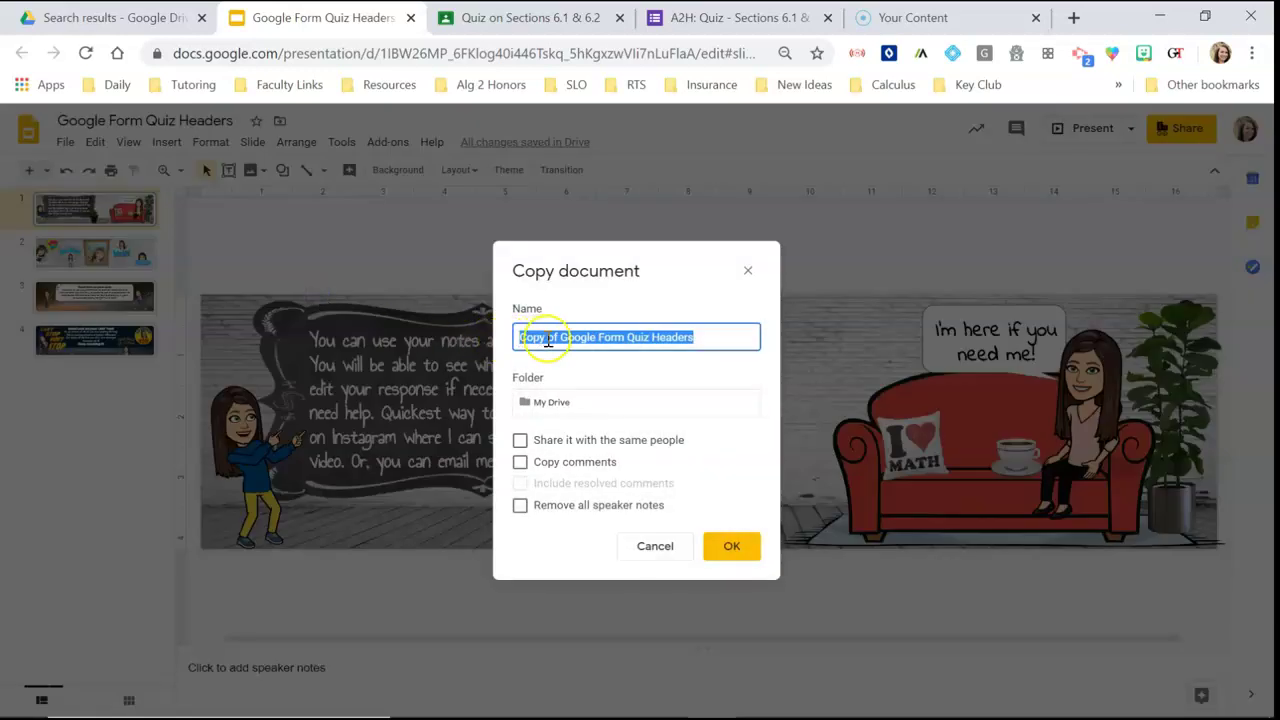
pyautogui.click(548, 340)
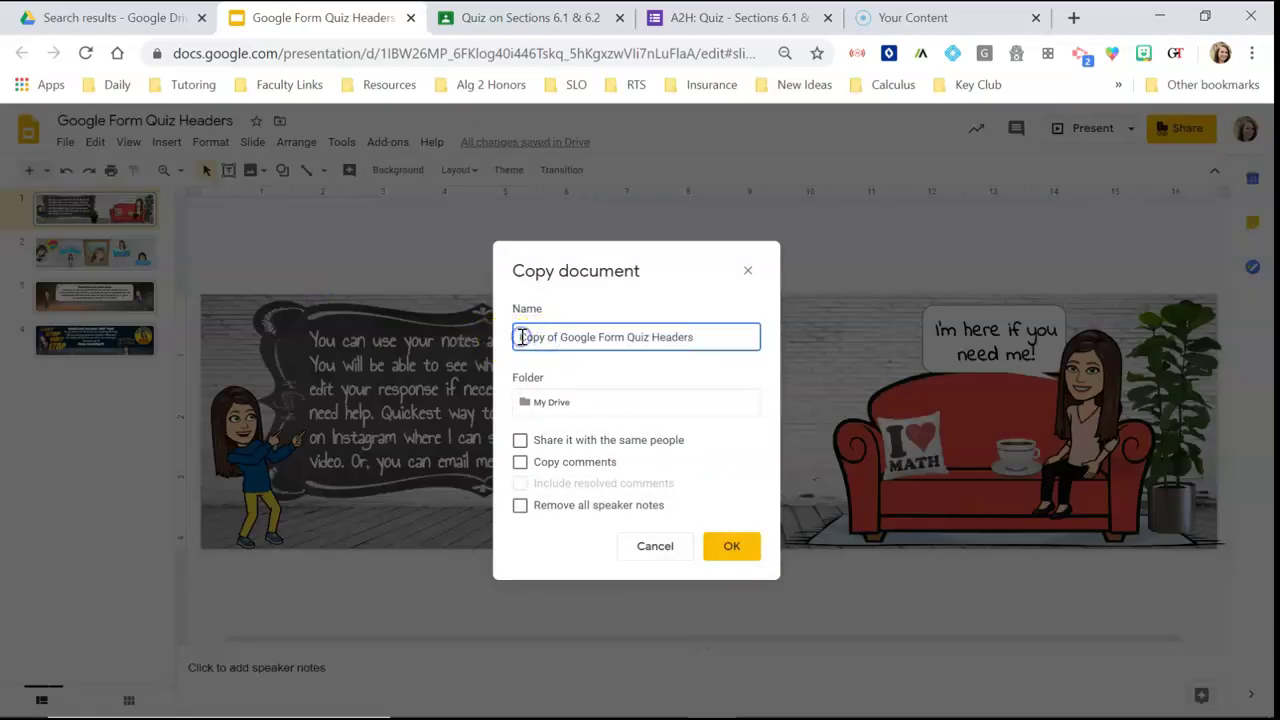
pyautogui.write('SHARE')
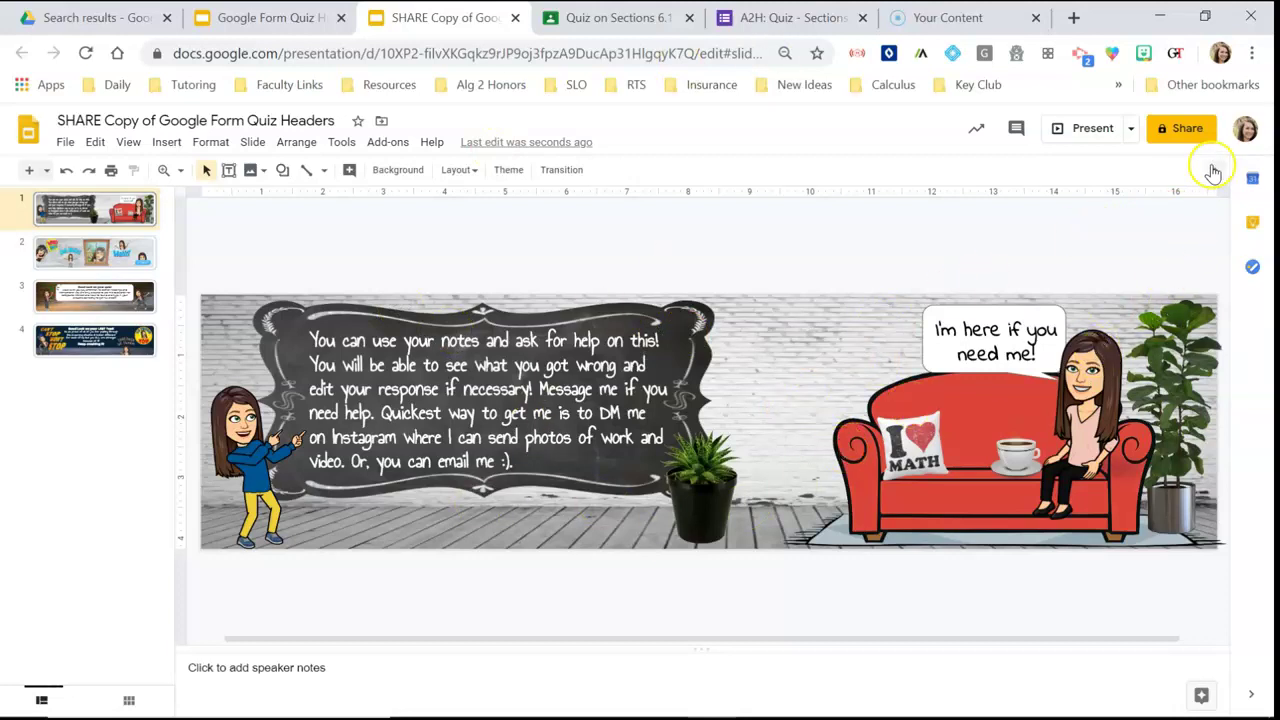
# - Set the copy's link sharing to 'Anyone with the link' with Can view access and save
pyautogui.click(1178, 128)
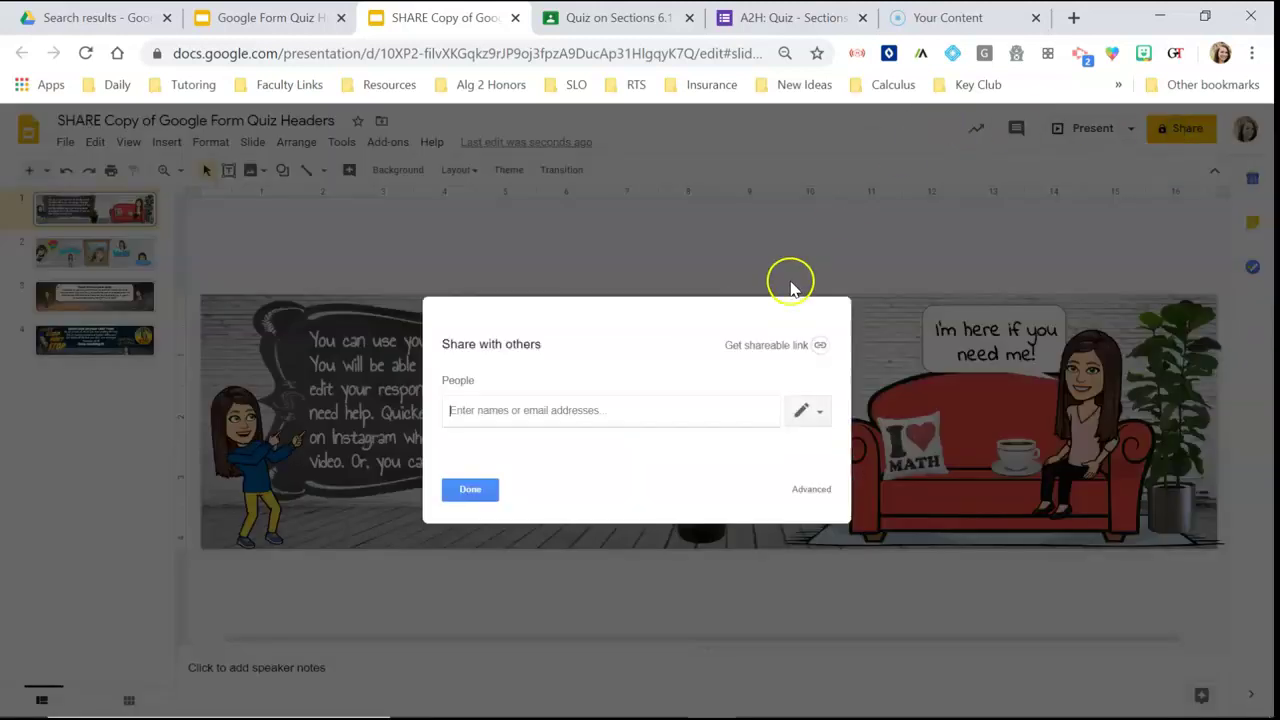
pyautogui.click(820, 348)
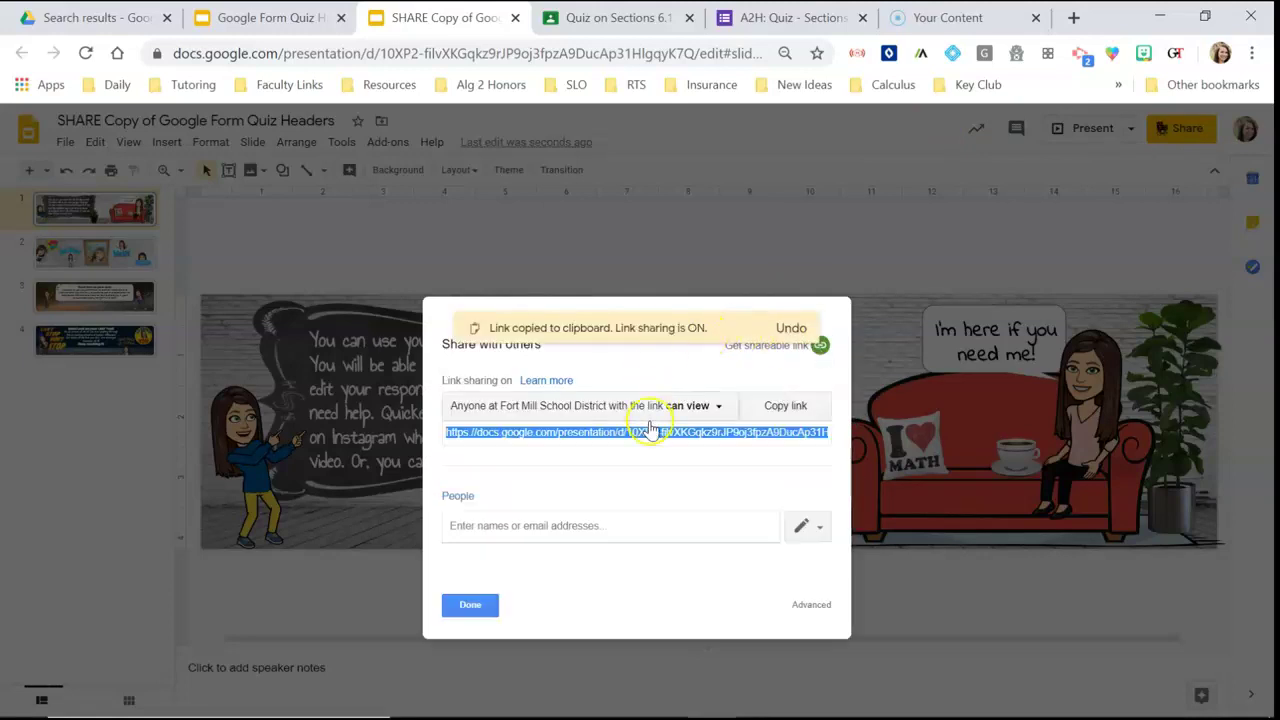
pyautogui.click(580, 410)
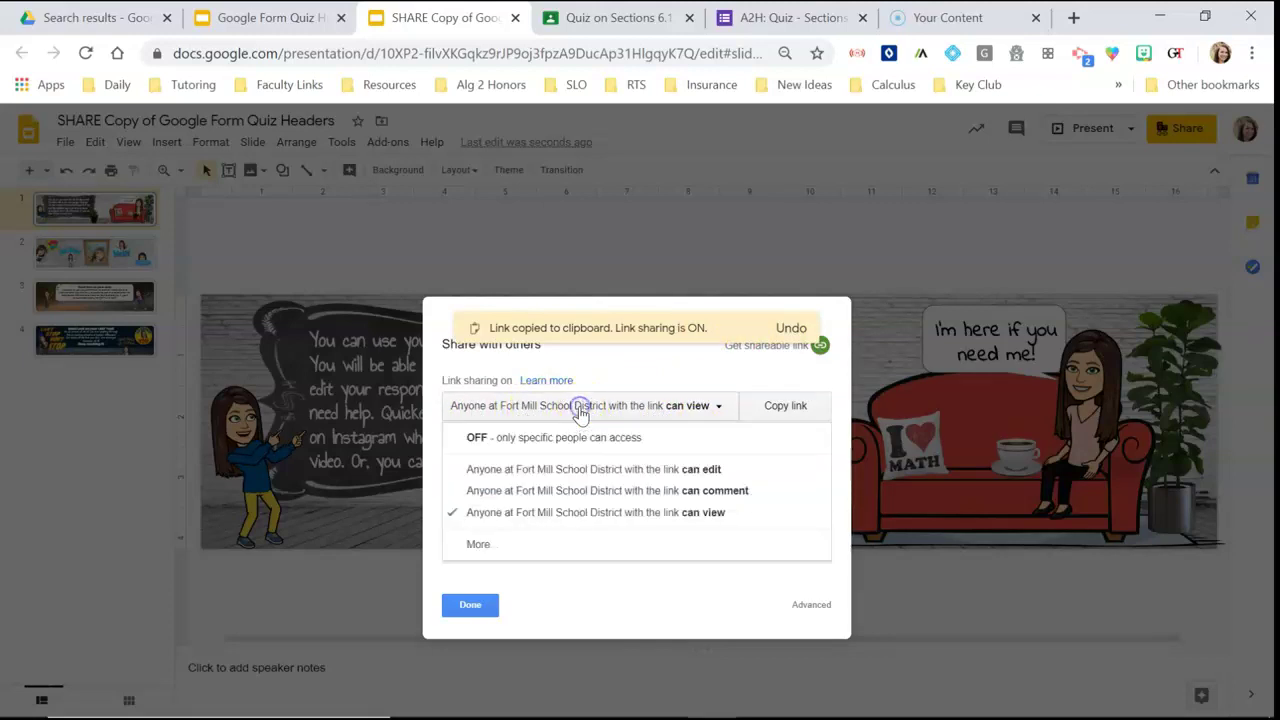
pyautogui.click(505, 543)
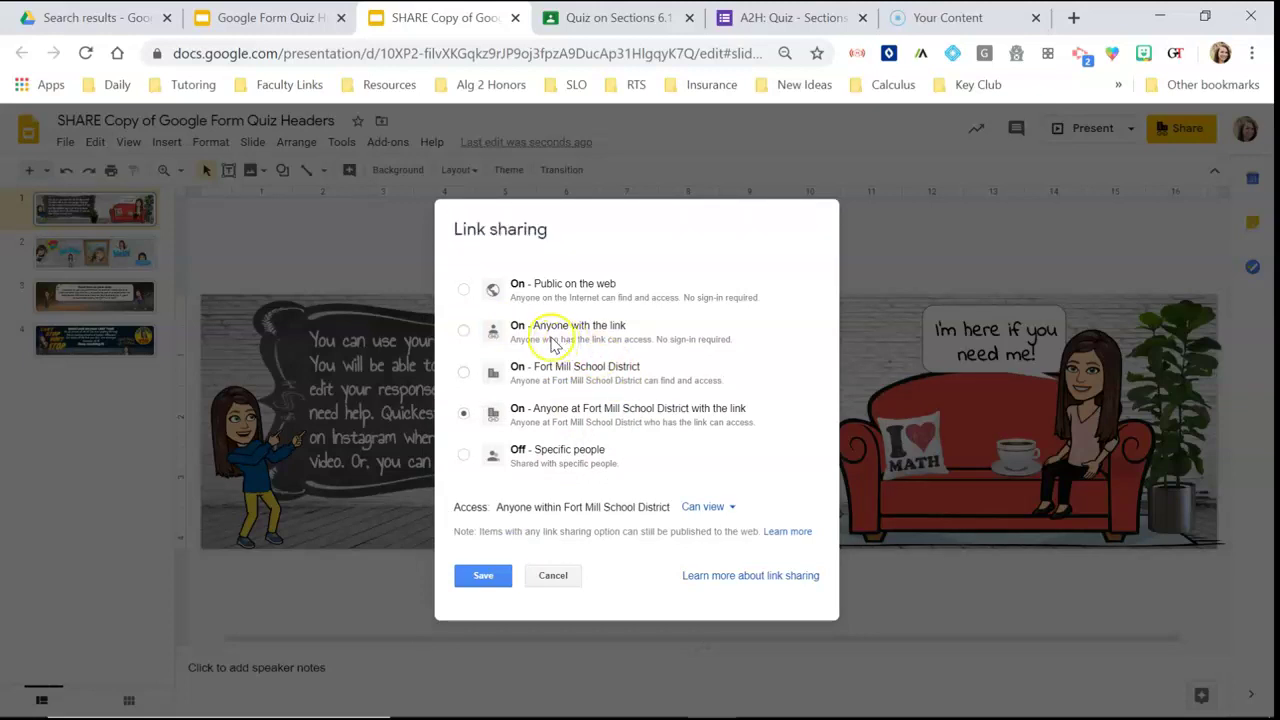
pyautogui.click(521, 336)
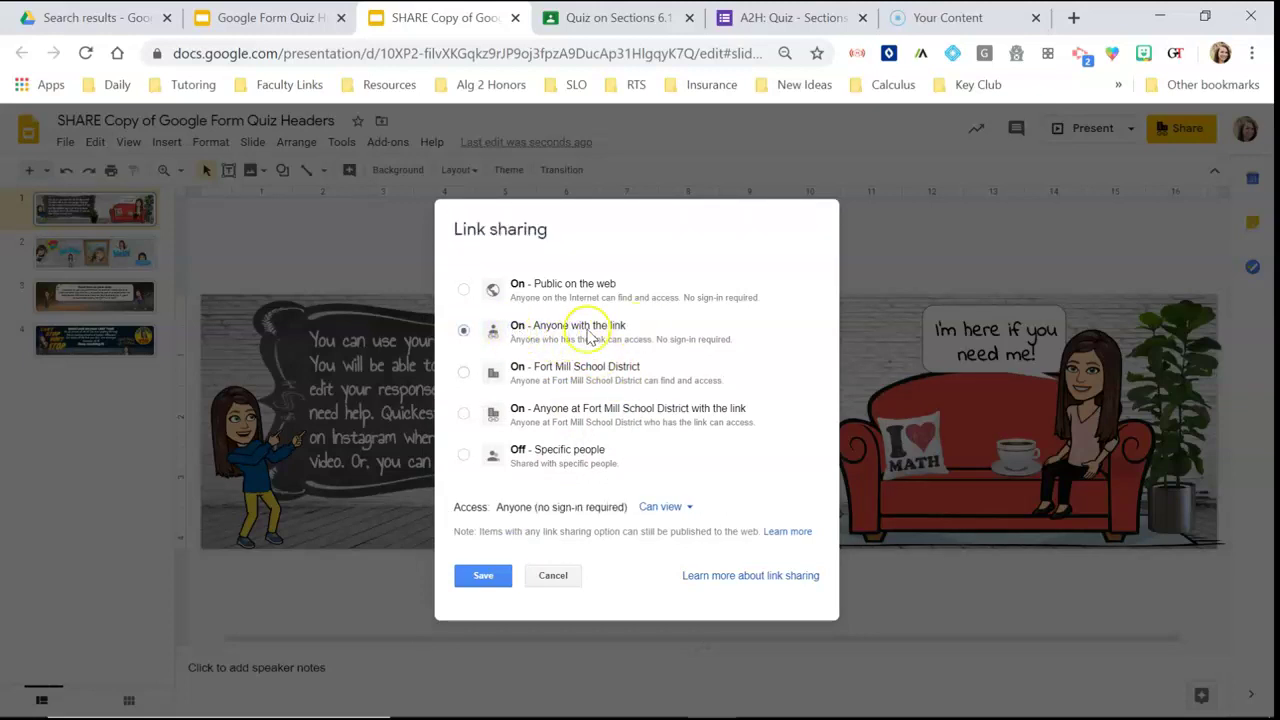
pyautogui.click(661, 509)
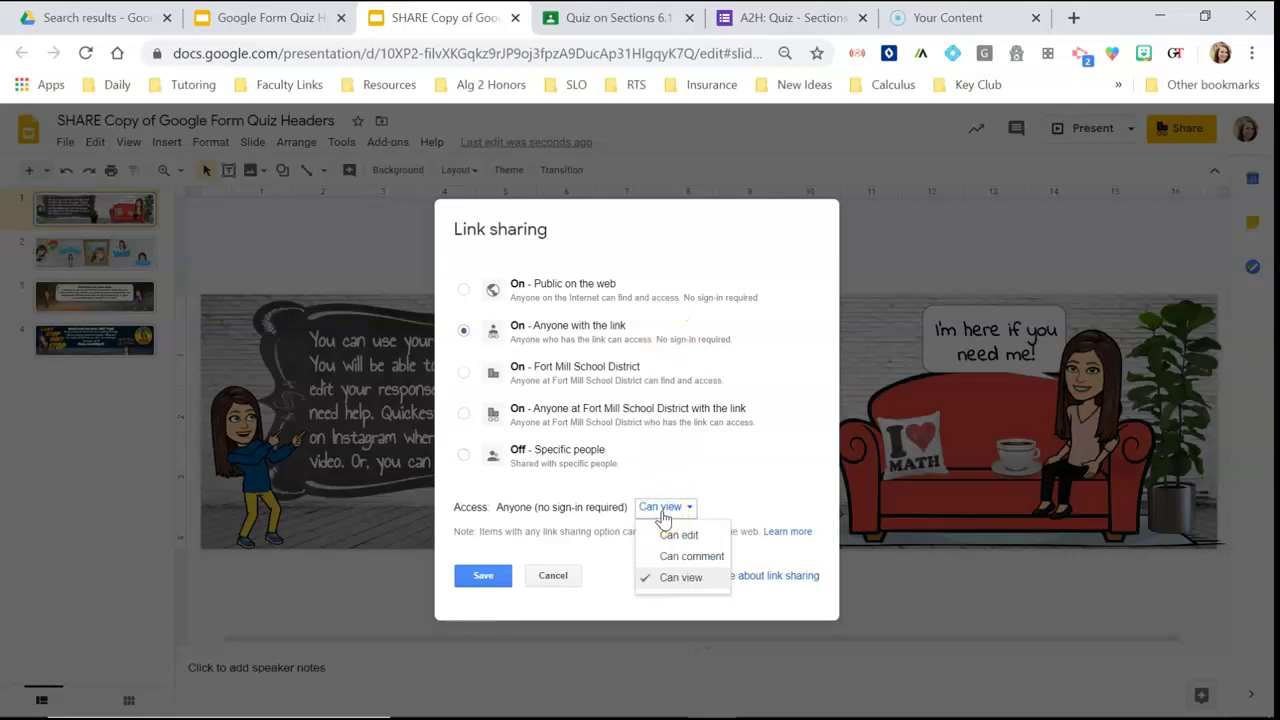
pyautogui.click(660, 580)
pyautogui.click(680, 578)
pyautogui.click(480, 575)
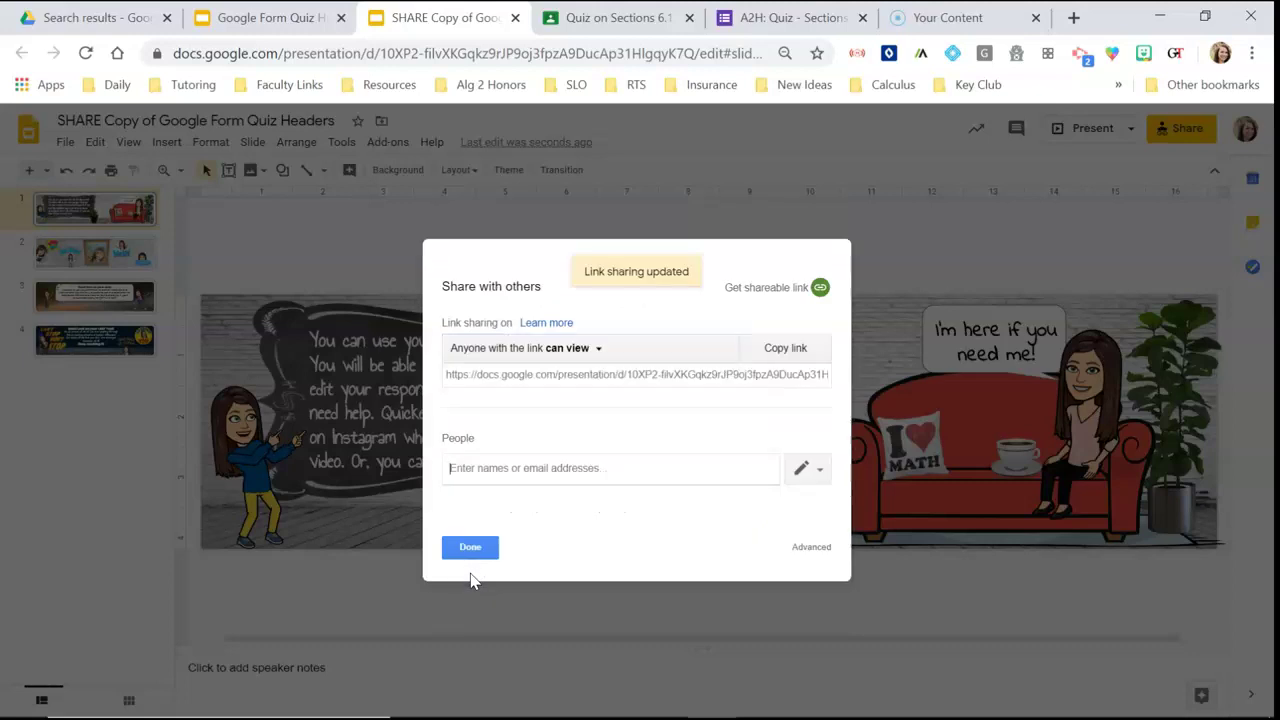
# - Check the detailed sharing settings, then copy the view-only link to the clipboard
pyautogui.click(811, 548)
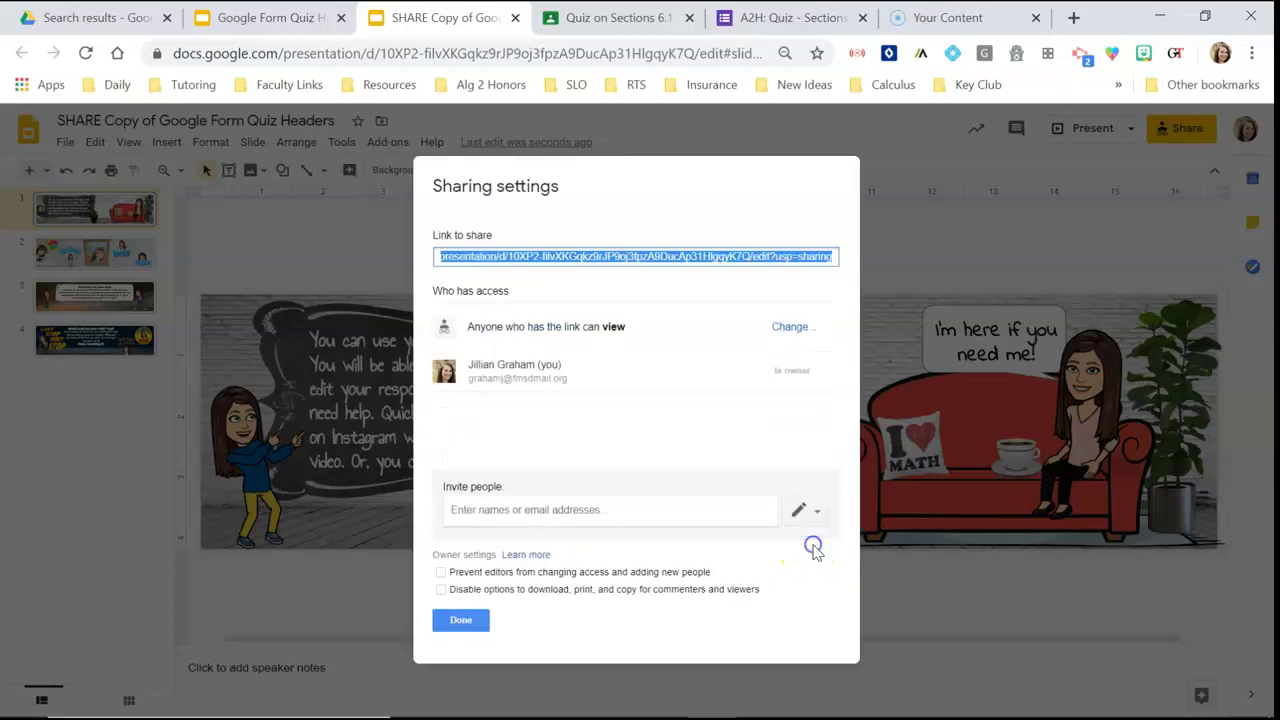
pyautogui.click(459, 621)
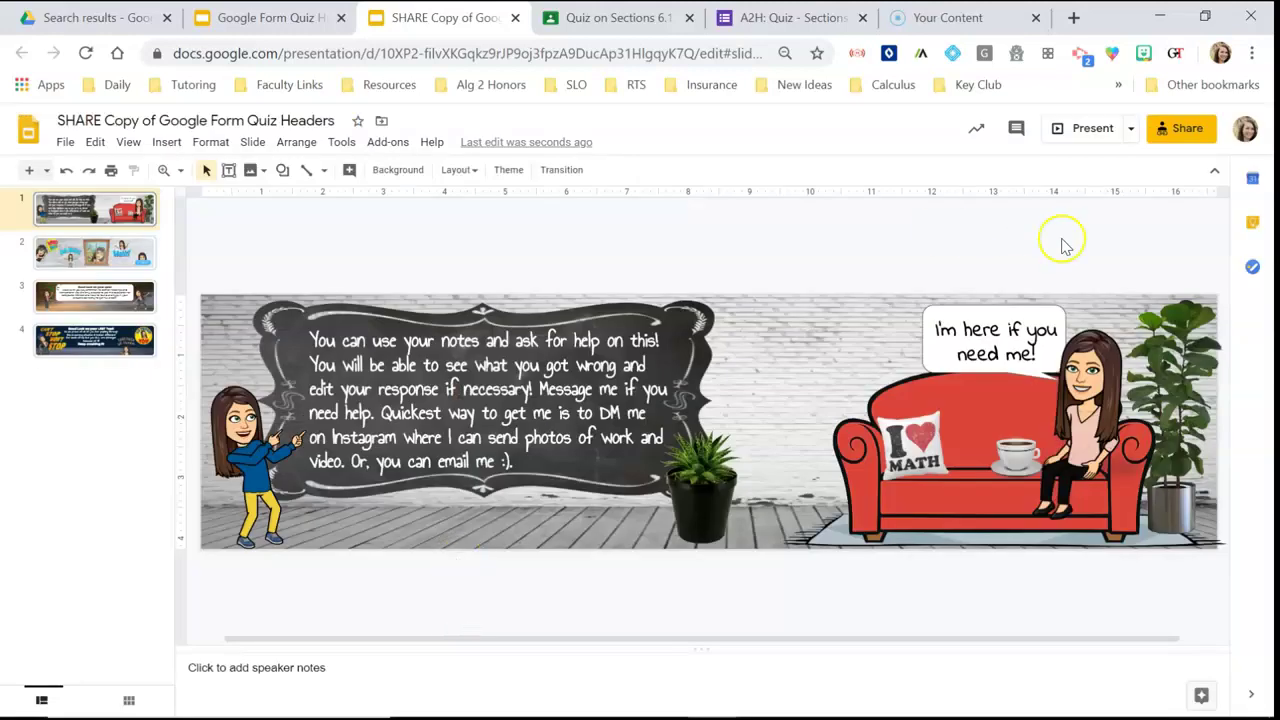
pyautogui.click(1180, 130)
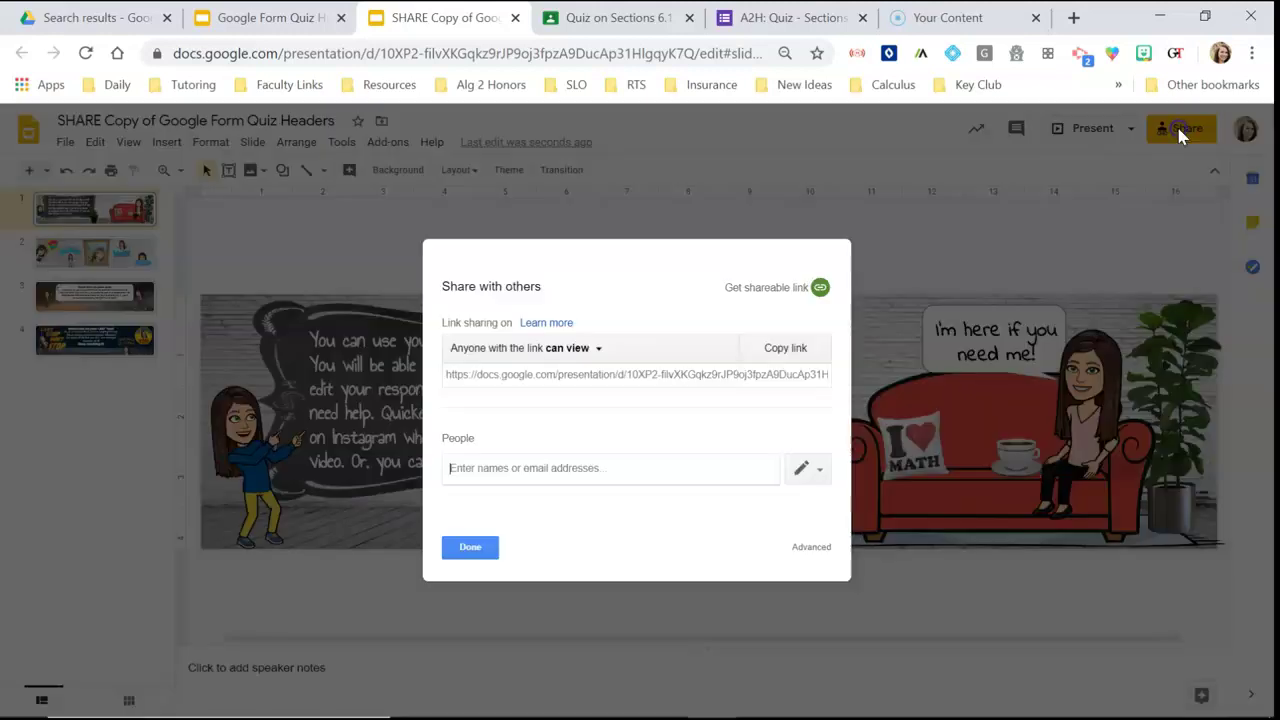
pyautogui.click(638, 377)
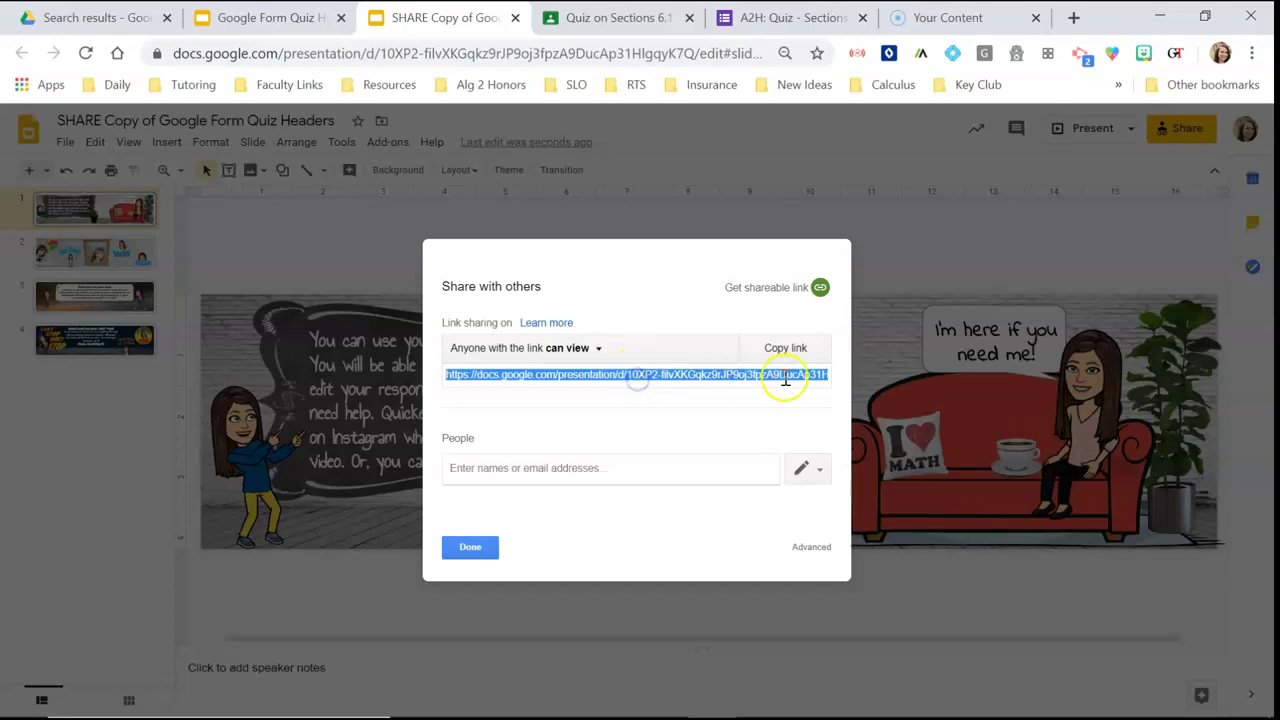
pyautogui.click(820, 290)
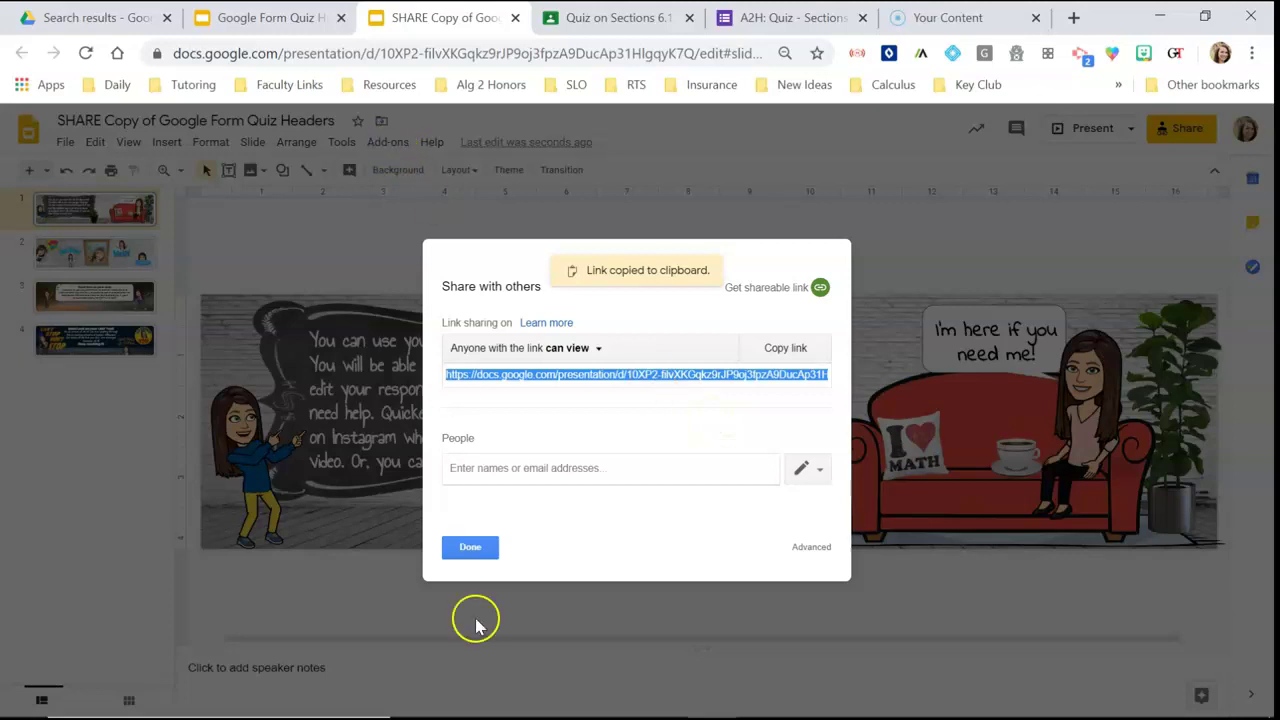
# - Paste the presentation's sharing link into a new Facebook group post, undoing a mistaken trim
pyautogui.click(618, 702)
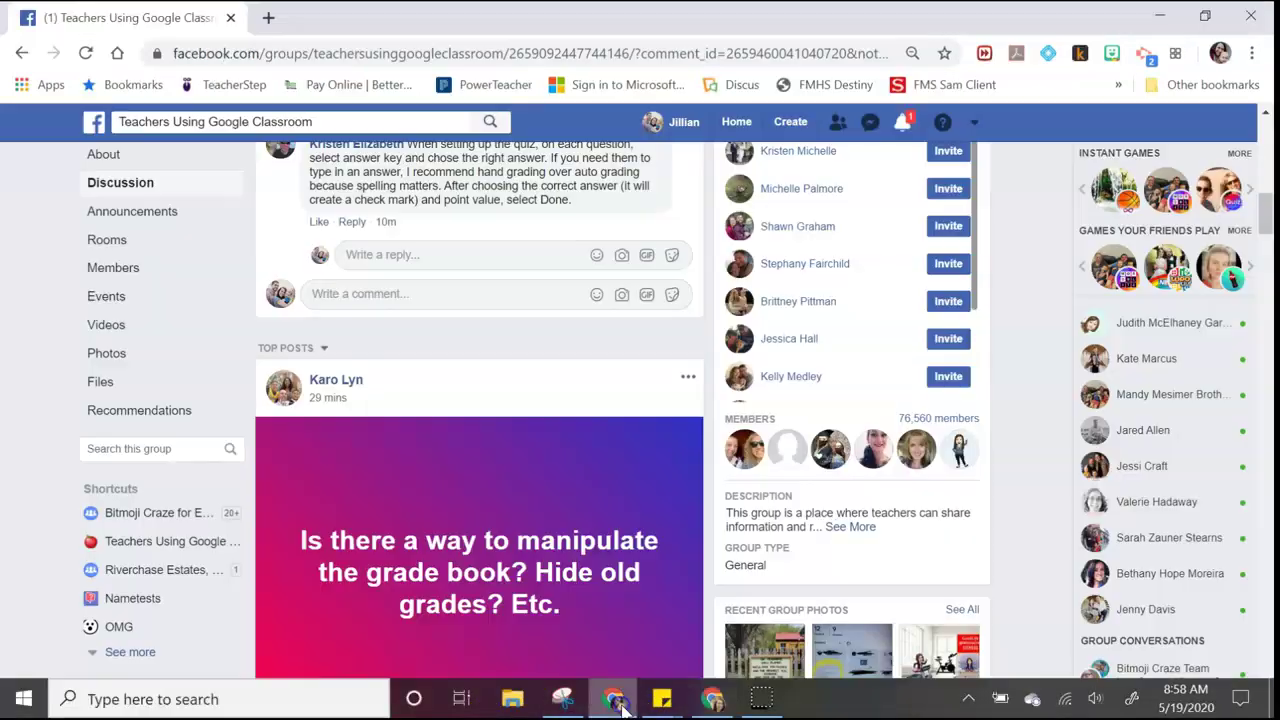
pyautogui.scroll(10, 410, 380)
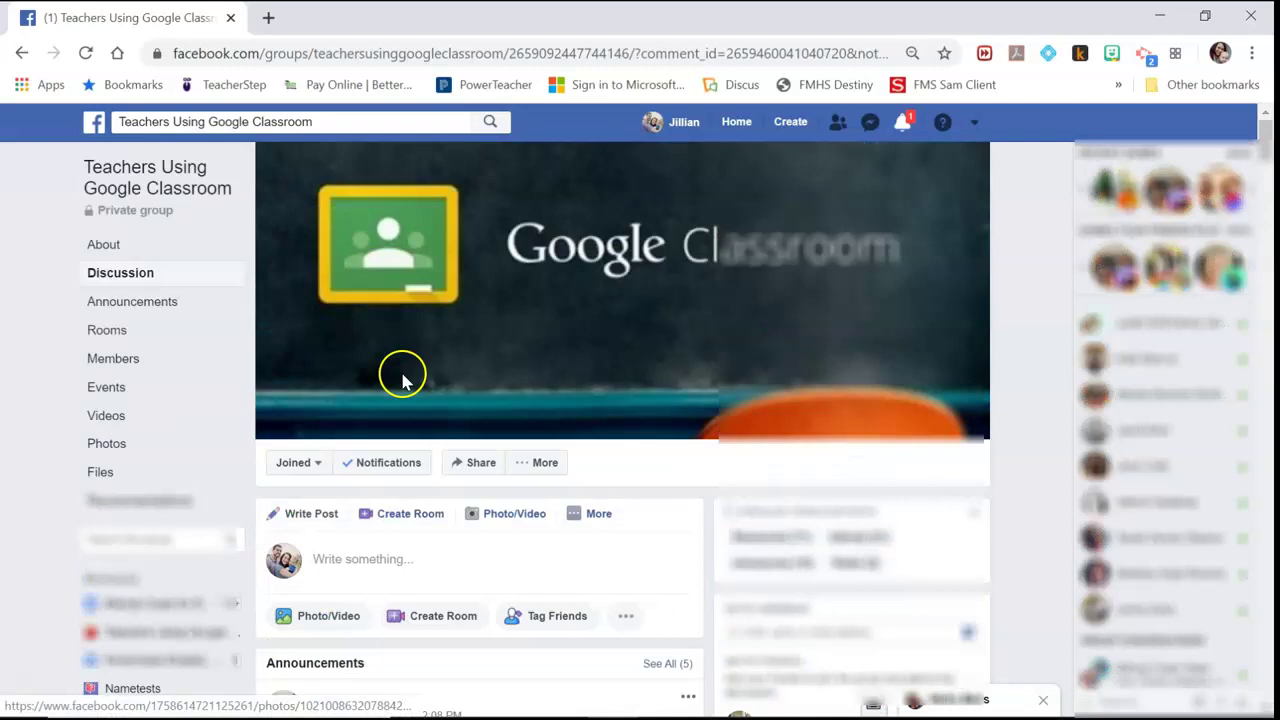
pyautogui.click(738, 123)
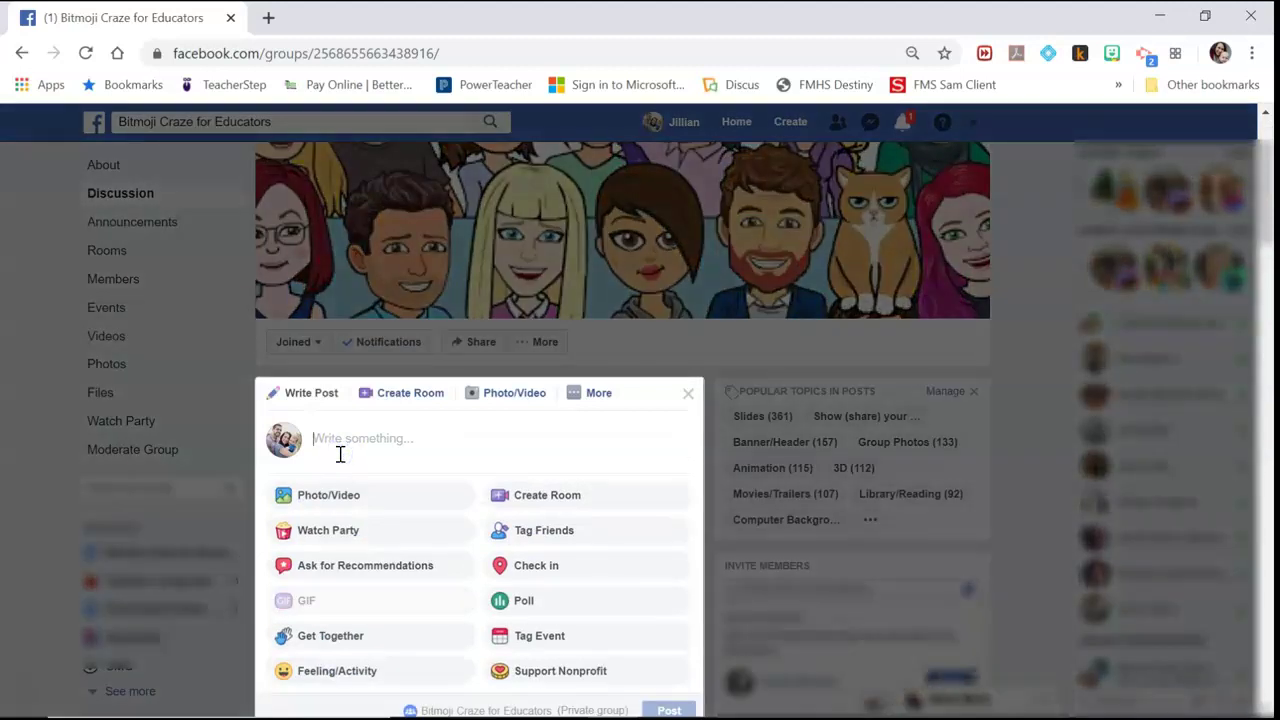
pyautogui.hotkey('ctrl', 'v')
pyautogui.scroll(-1, 575, 450)
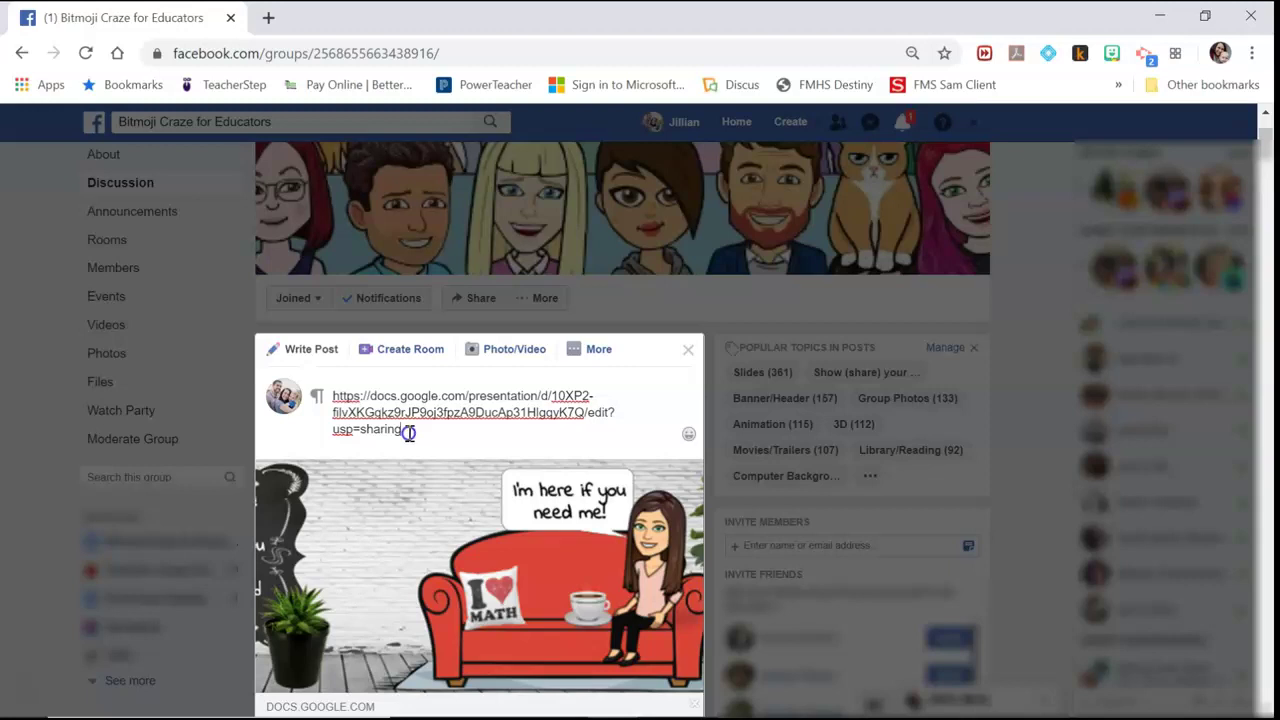
pyautogui.moveTo(408, 432); pyautogui.dragTo(589, 417)
pyautogui.press('BackSpace')
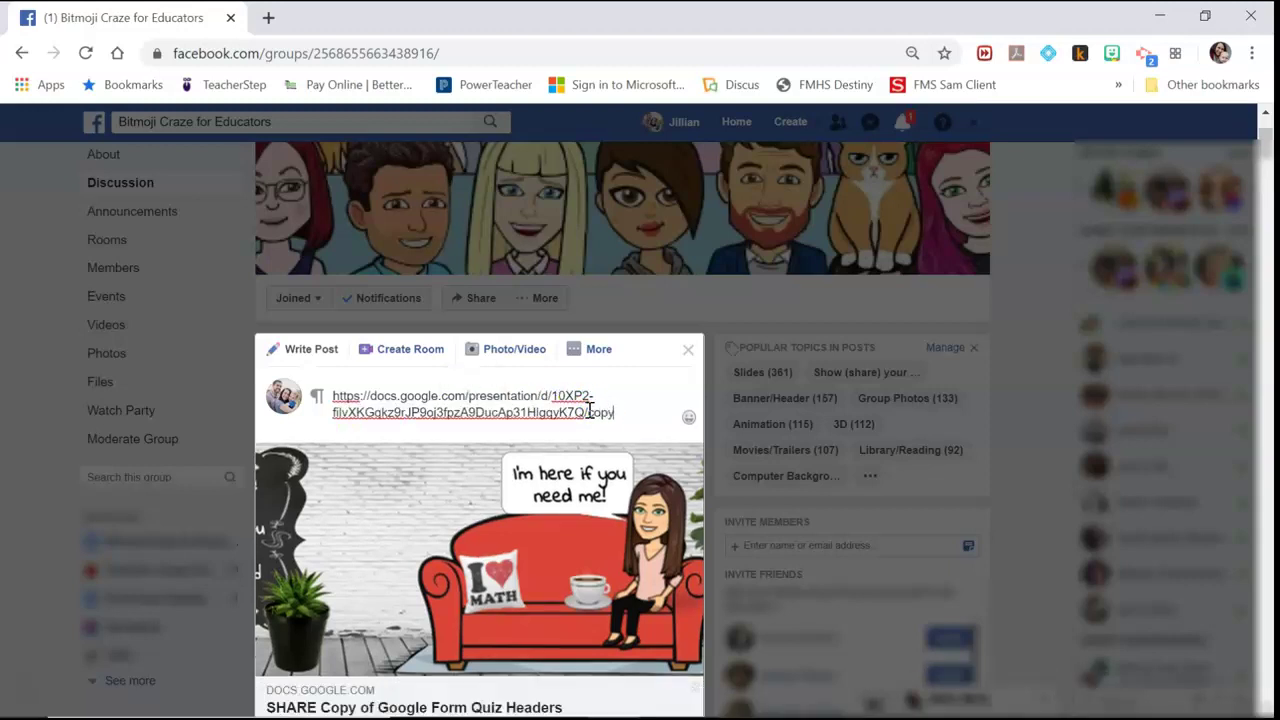
pyautogui.click(638, 413)
pyautogui.hotkey('ctrl', 'z')
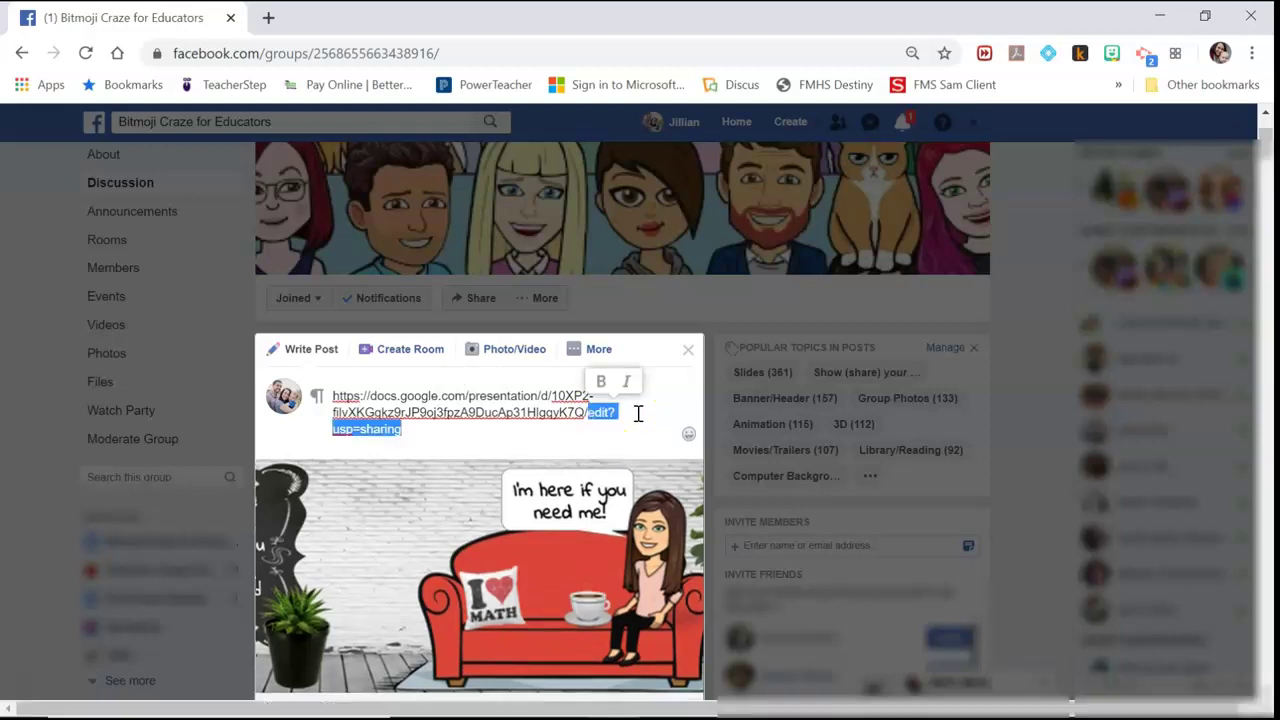
# - Replace the link's edit?usp=sharing ending with 'copy' and select the whole /copy URL
pyautogui.click(580, 415)
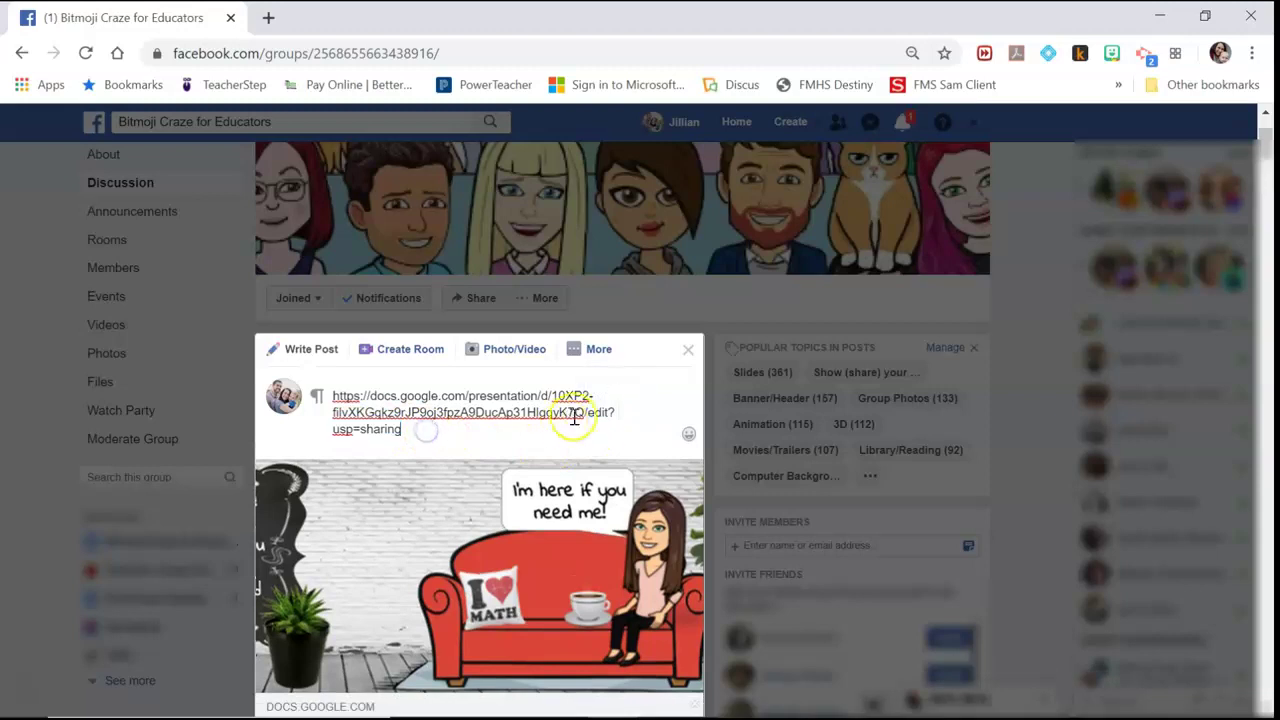
pyautogui.moveTo(613, 415); pyautogui.dragTo(643, 437)
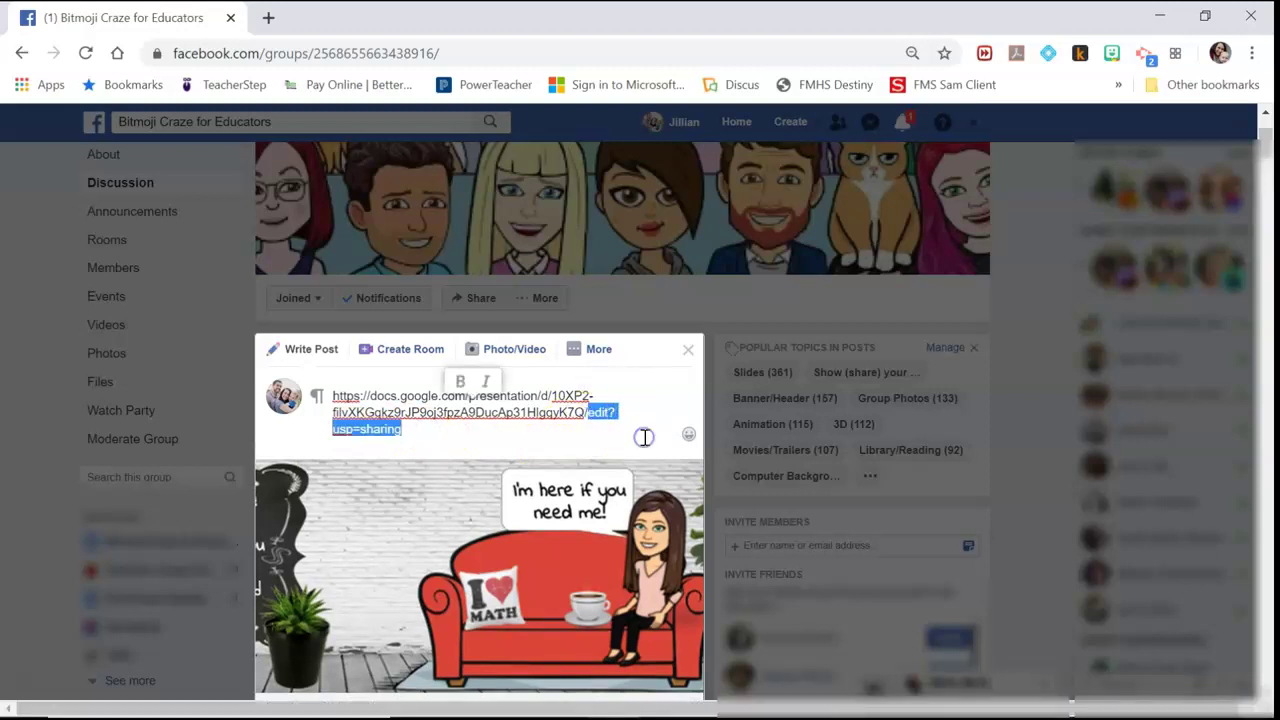
pyautogui.press('BackSpace')
pyautogui.write('cop')
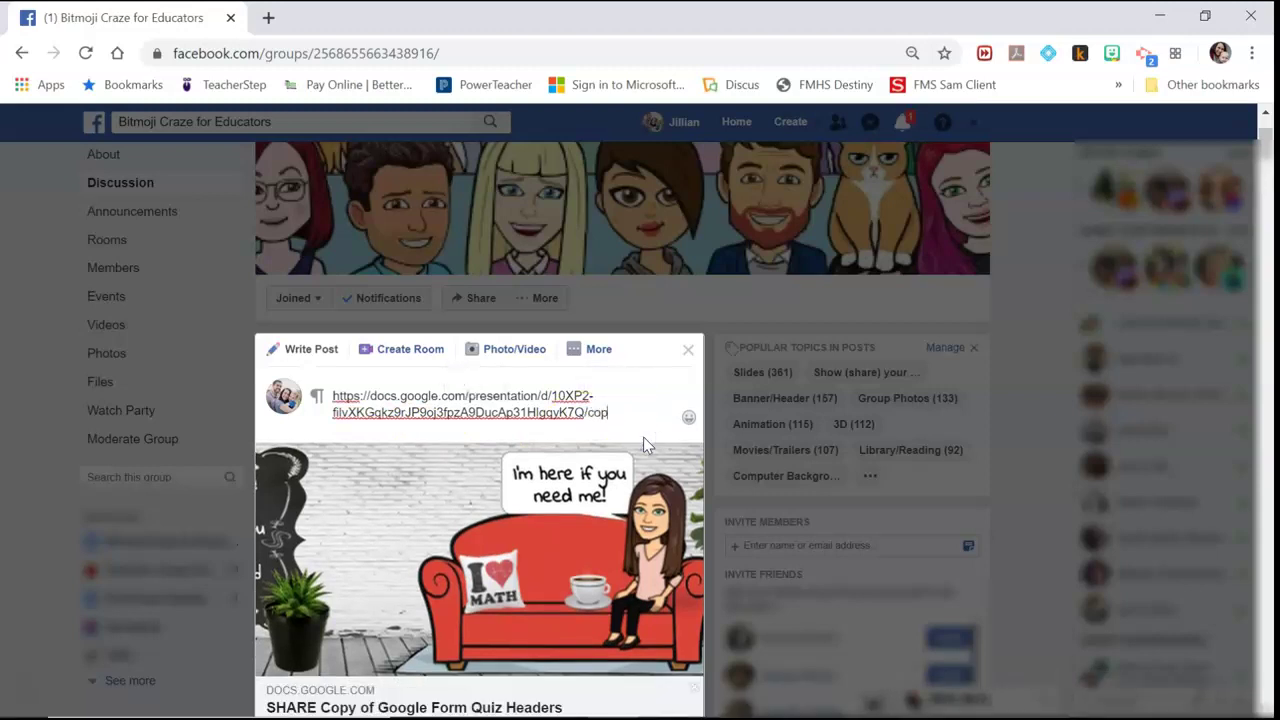
pyautogui.write('y')
pyautogui.click(640, 406)
pyautogui.click(622, 418)
pyautogui.moveTo(624, 418); pyautogui.dragTo(333, 396)
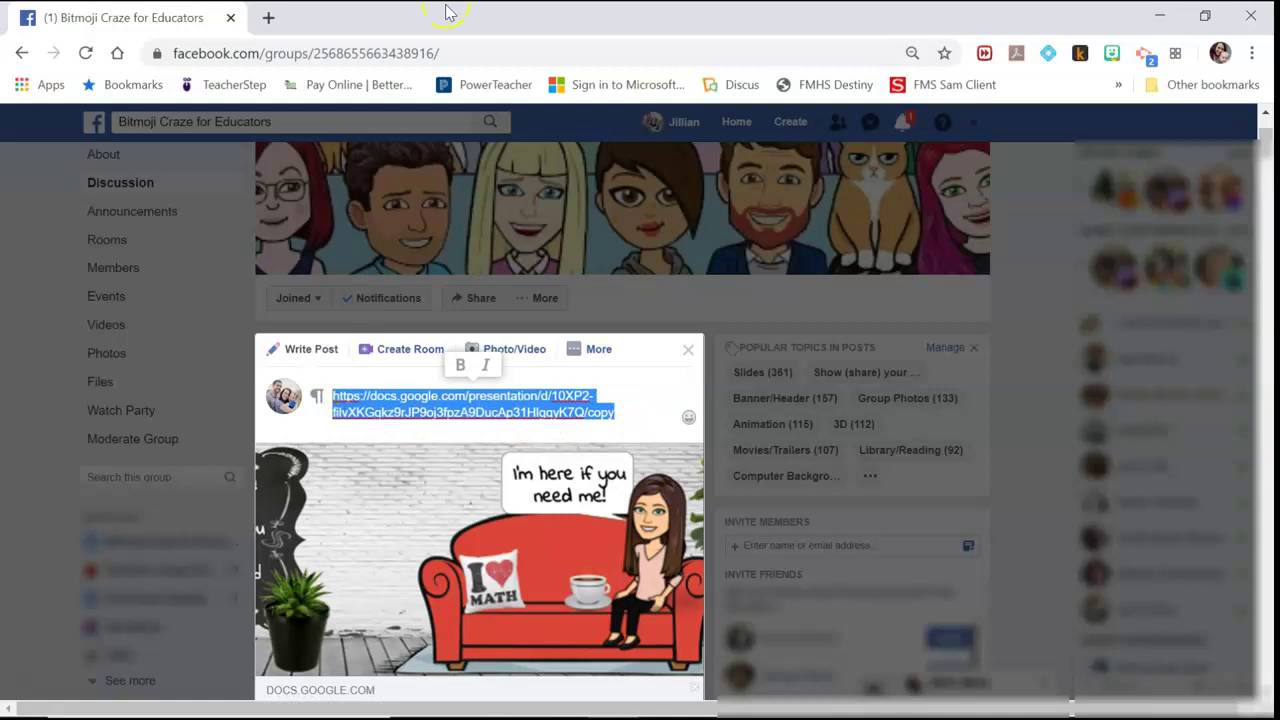
pyautogui.click(270, 18)
# - Load the /copy URL to confirm it shows Google Drive's Copy document prompt, then close that tab
pyautogui.hotkey('ctrl', 'v')
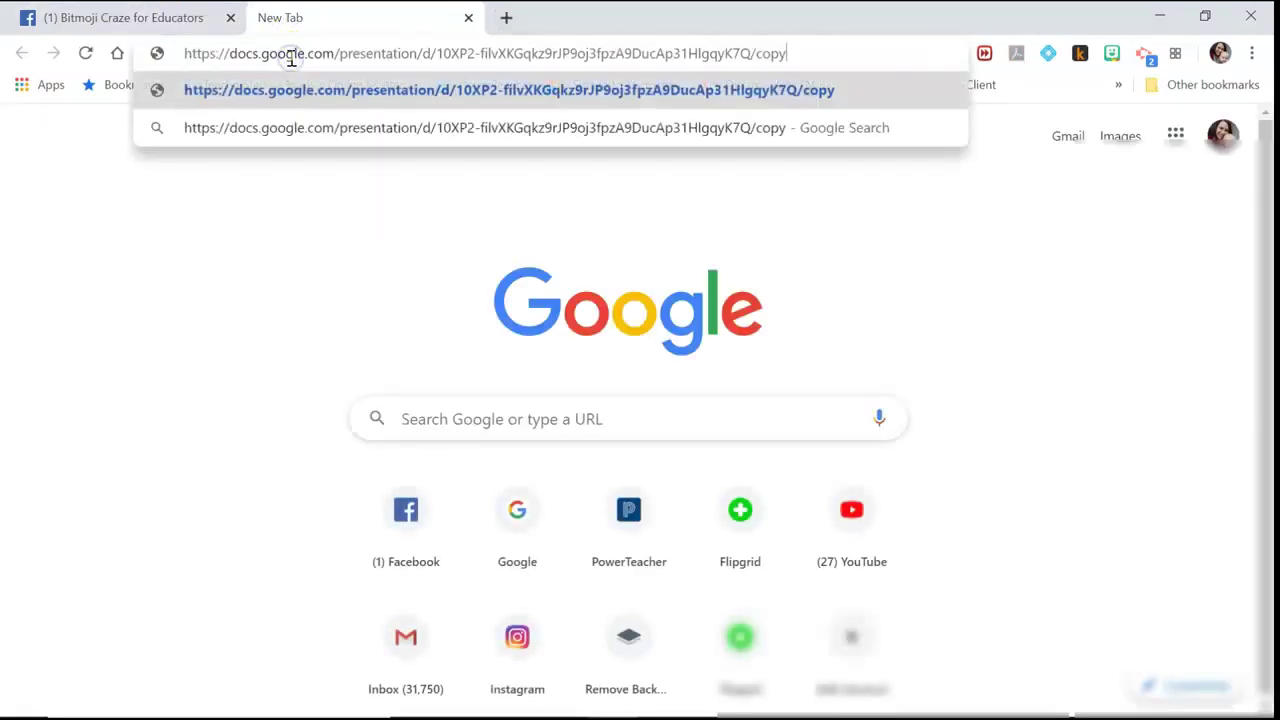
pyautogui.press('Return')
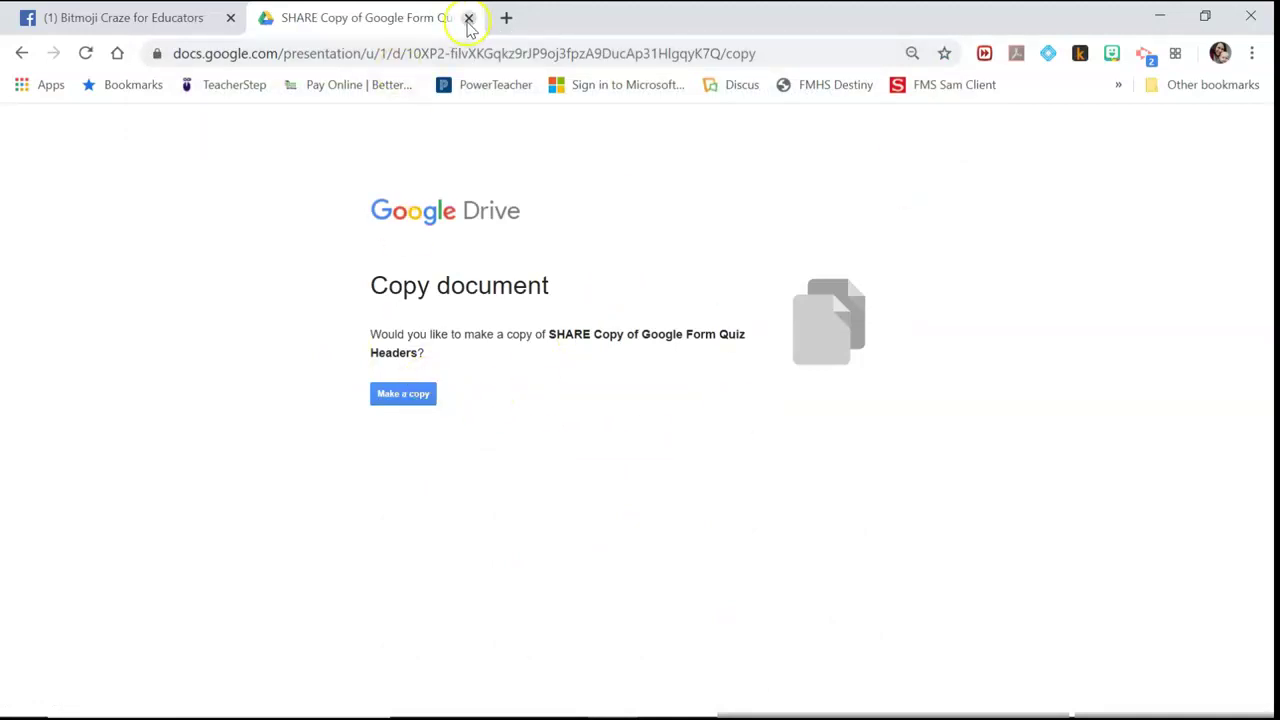
pyautogui.click(468, 18)
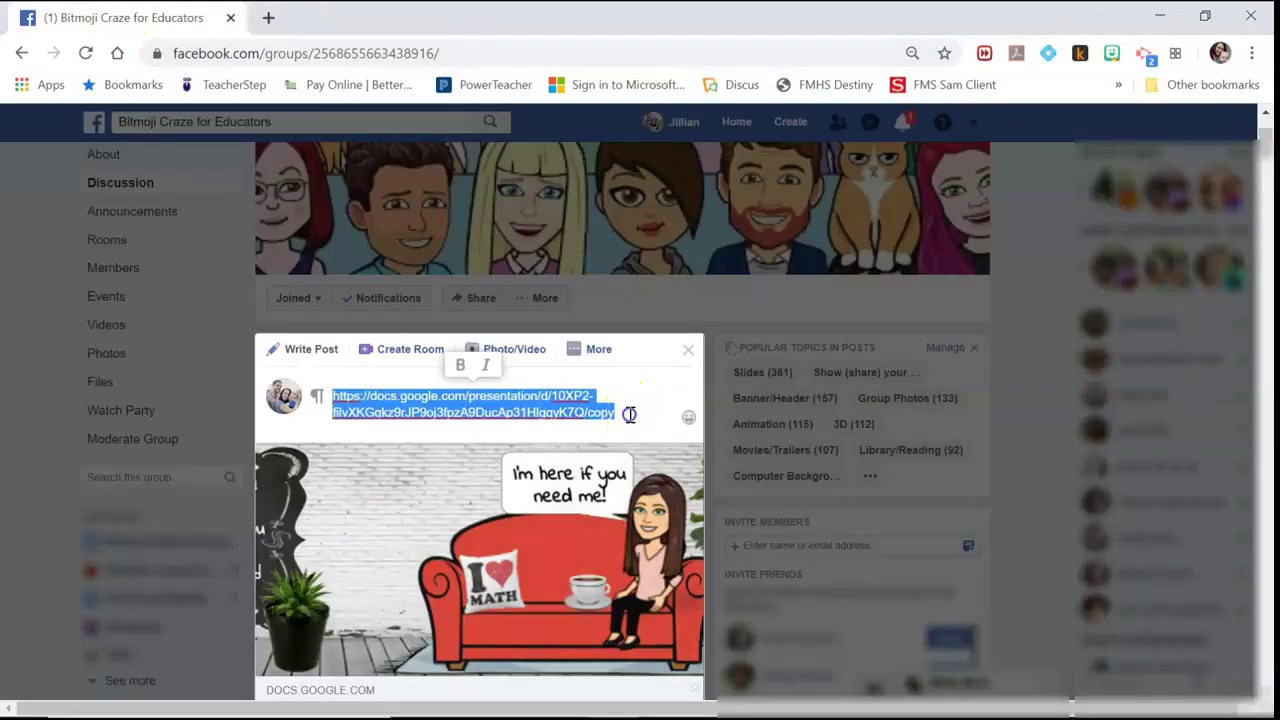
# - Undo the /copy edit to restore the edit?usp=sharing link and select the whole URL
pyautogui.click(629, 414)
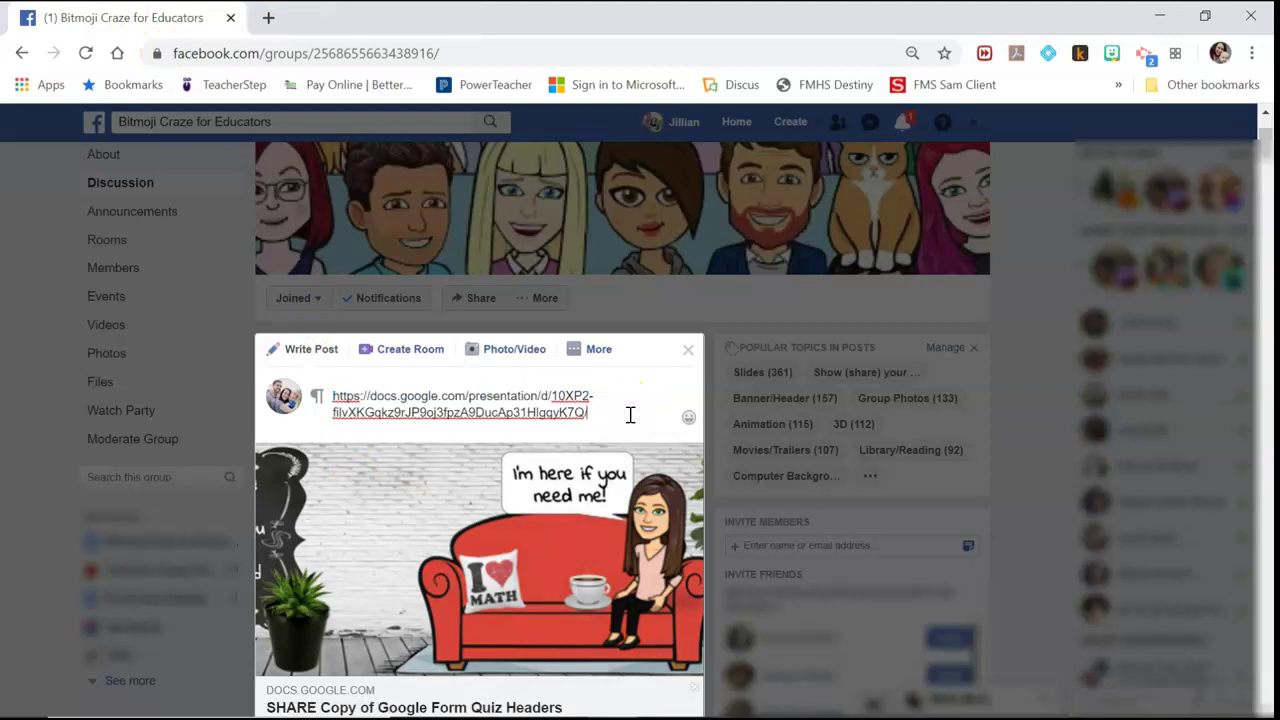
pyautogui.hotkey('ctrl', 'z')
pyautogui.click(421, 431)
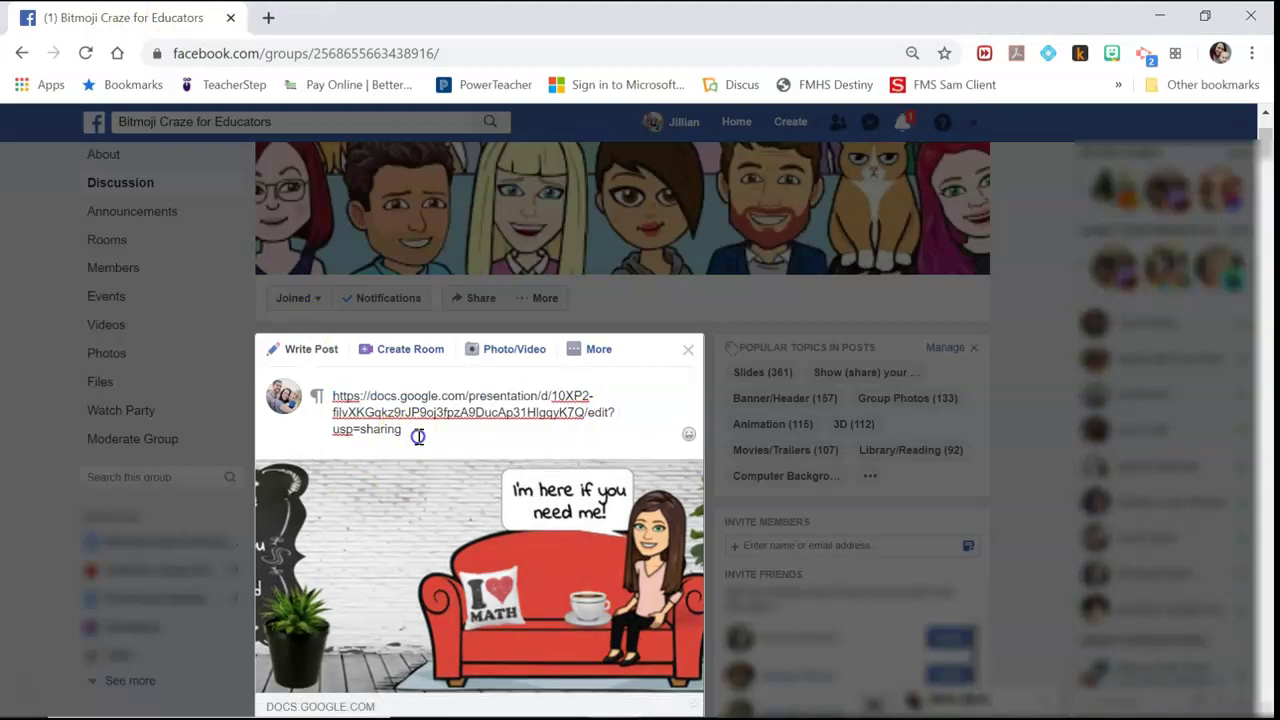
pyautogui.moveTo(418, 436); pyautogui.dragTo(334, 396)
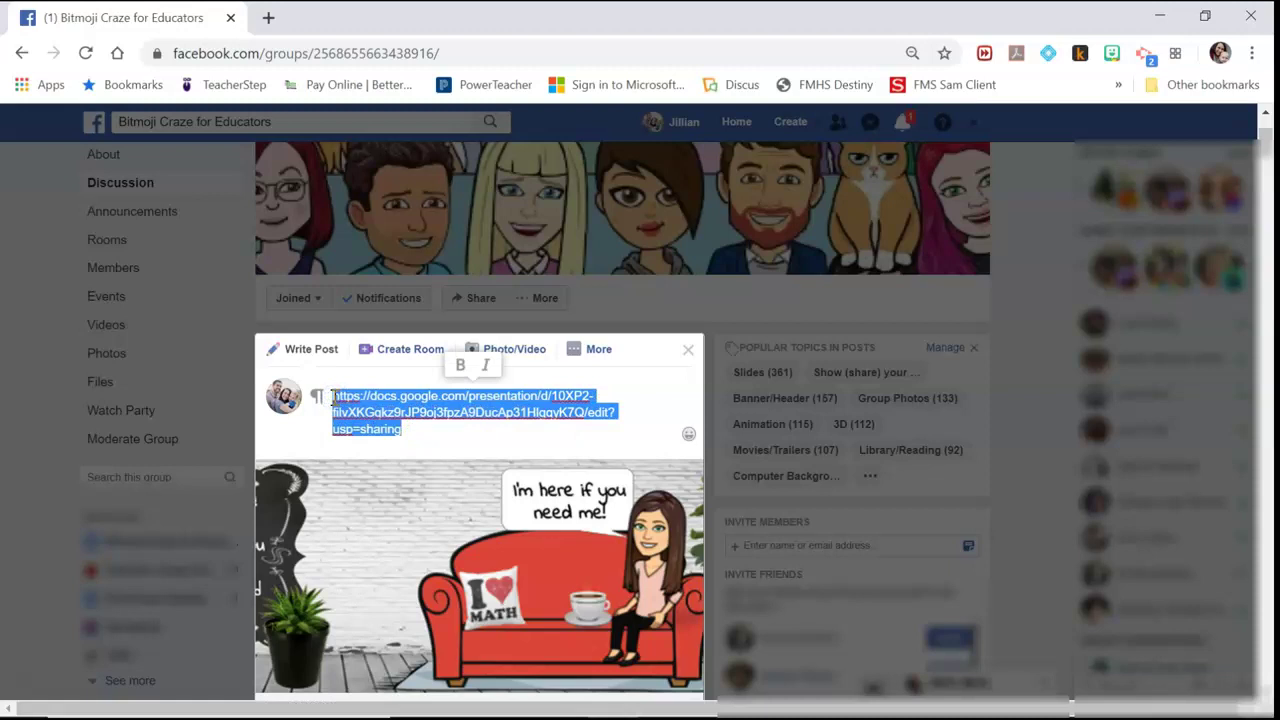
pyautogui.click(268, 17)
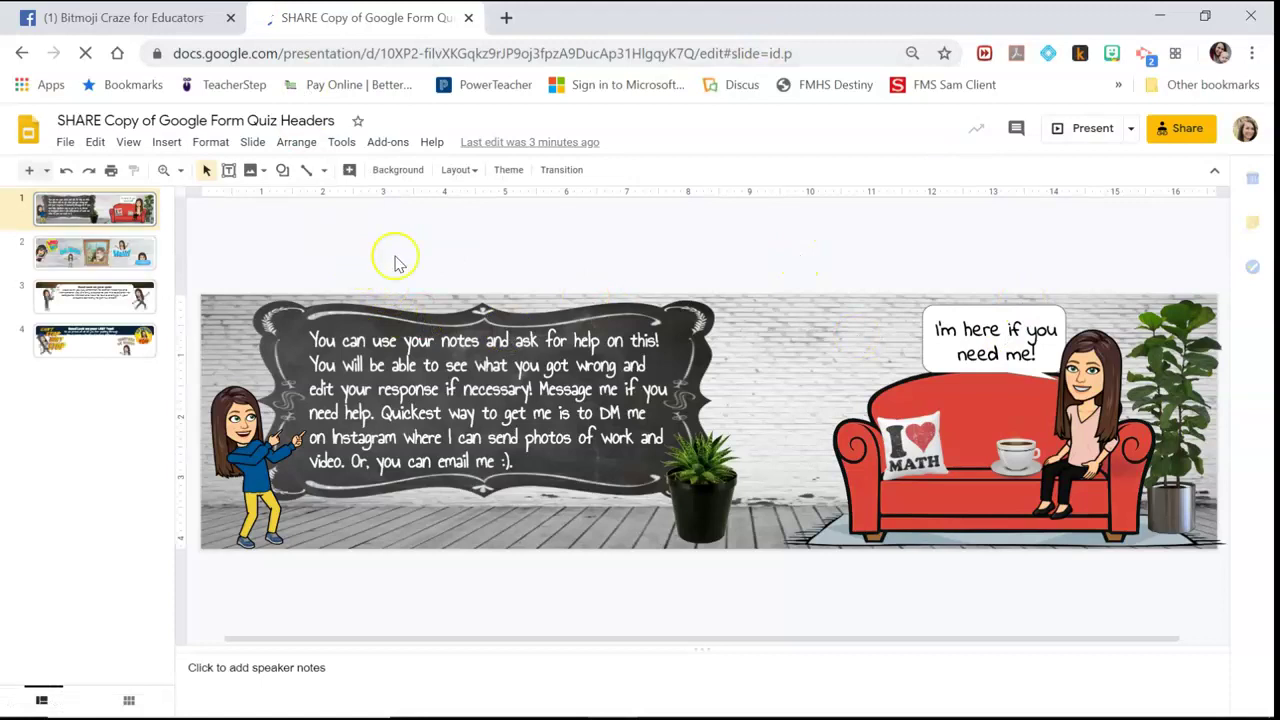
# - From the other Google account, confirm the view-only copy still offers Make a copy options
pyautogui.click(1243, 130)
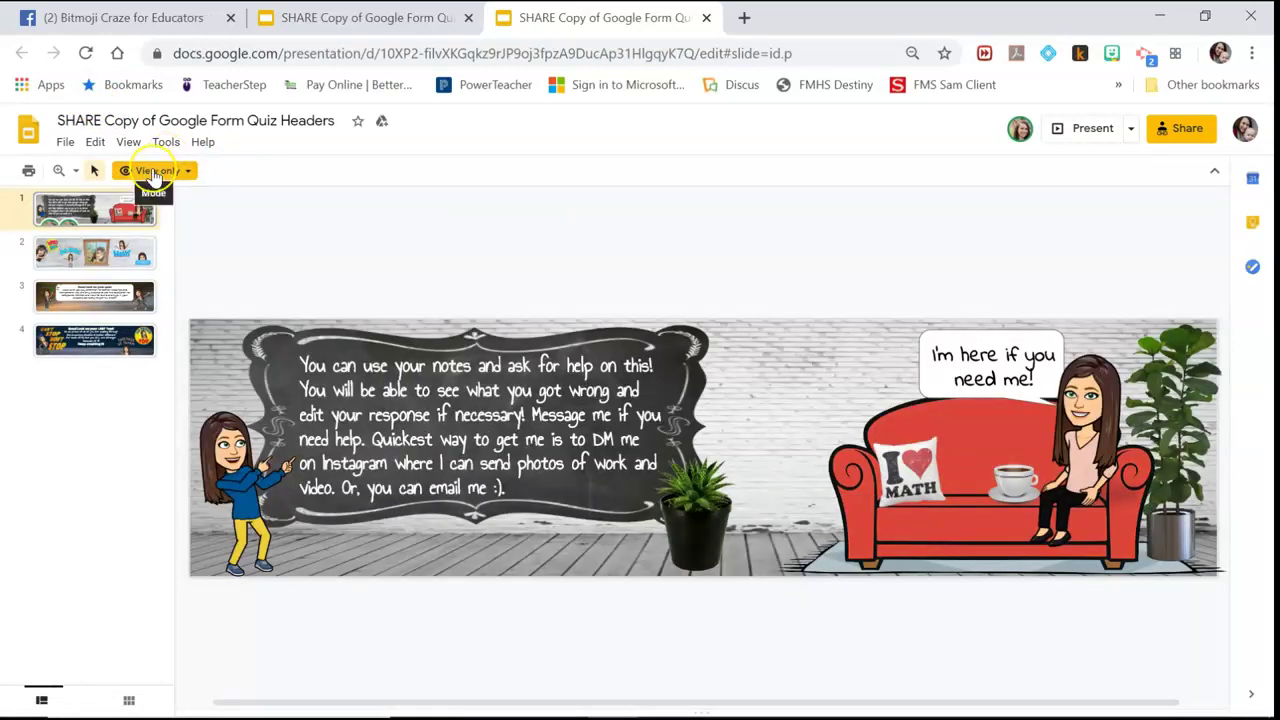
pyautogui.click(66, 143)
pyautogui.moveTo(135, 268)
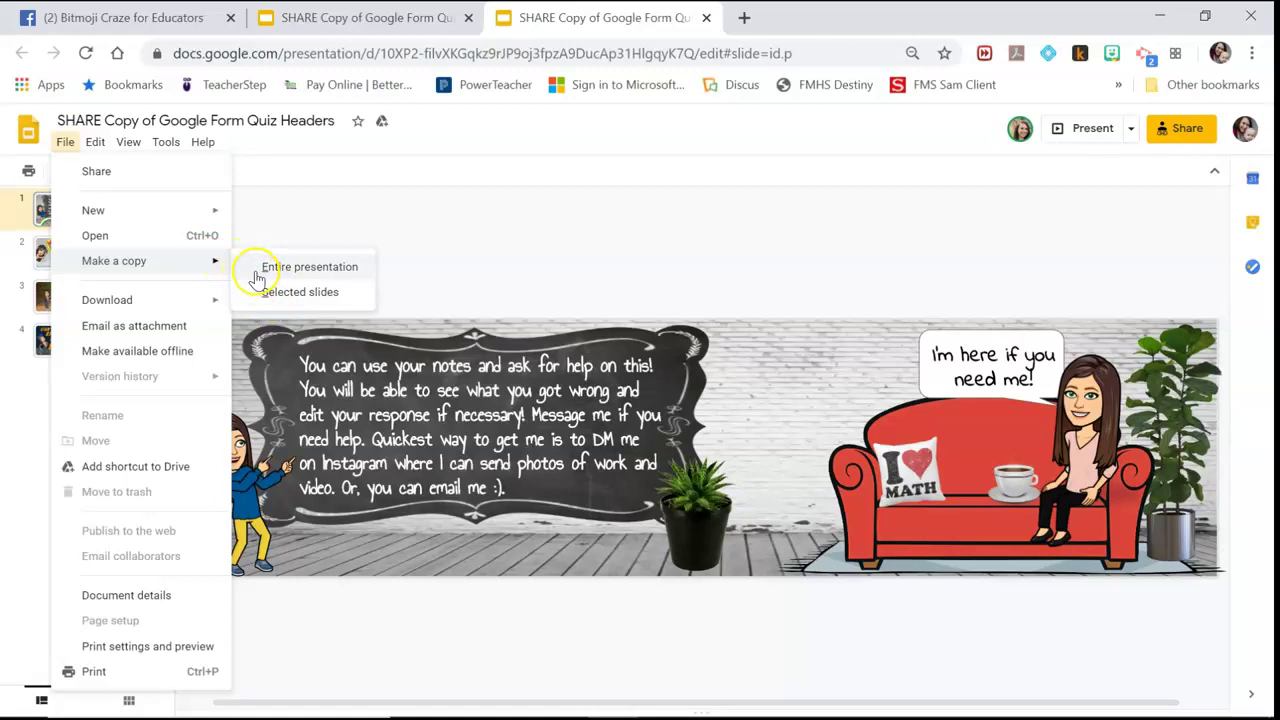
pyautogui.click(459, 283)
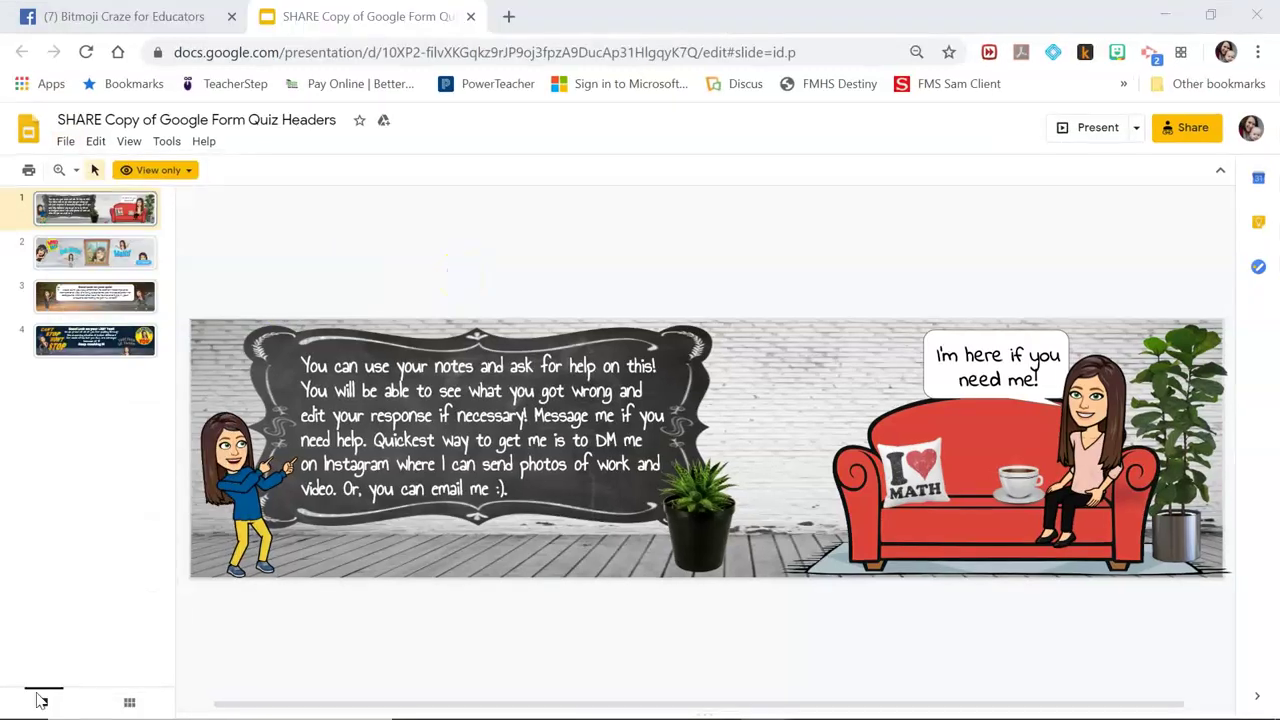